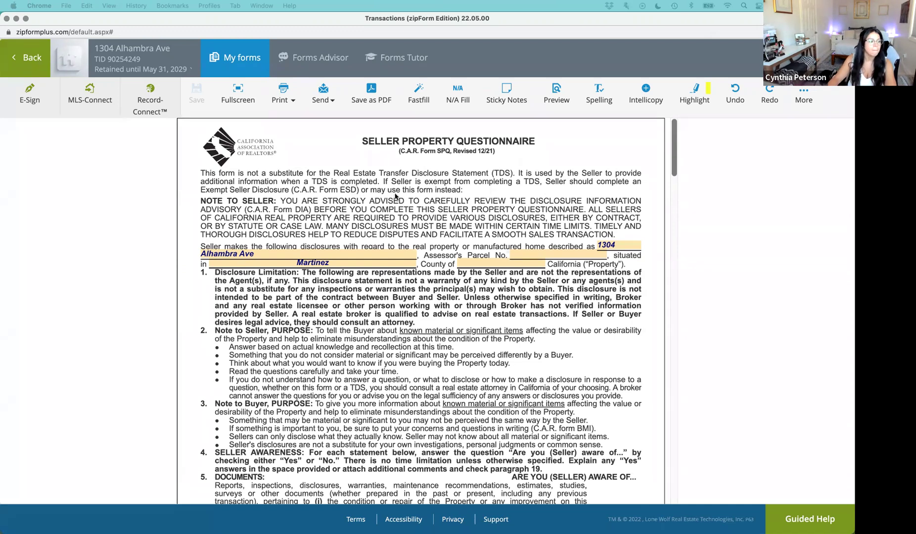
# Step: Read page 1 of the Seller Property Questionnaire, from the property details and notes through the documents and statutory questions
pyautogui.scroll(-3, 307, 238)
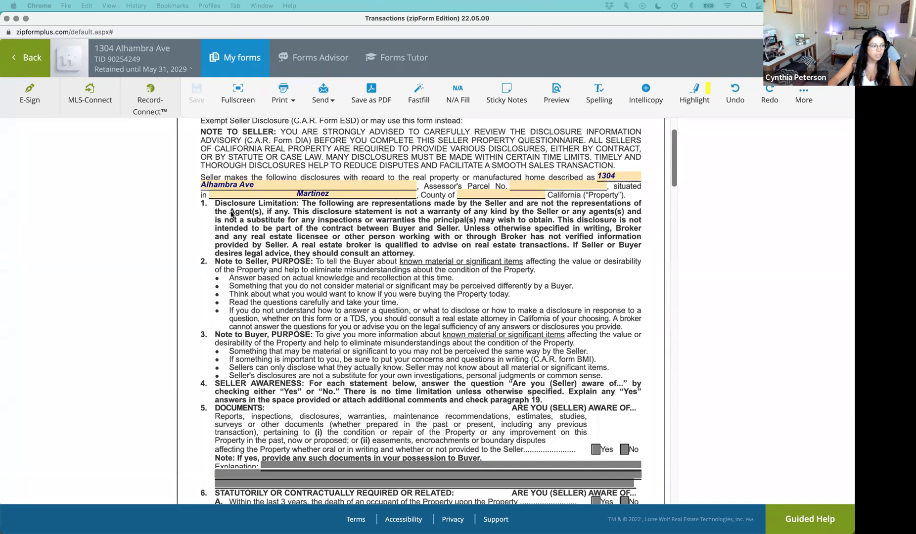
pyautogui.scroll(-1, 231, 214)
pyautogui.scroll(-2, 231, 214)
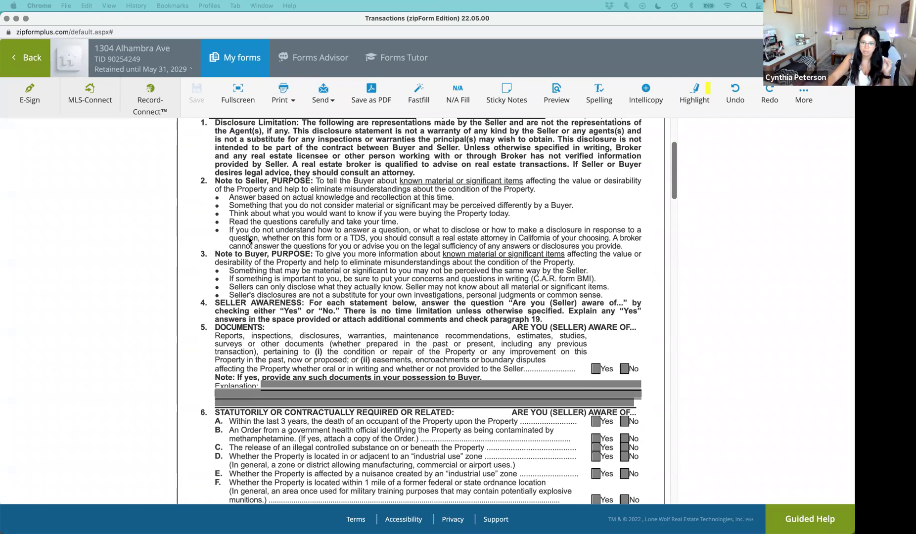
pyautogui.scroll(-2, 250, 240)
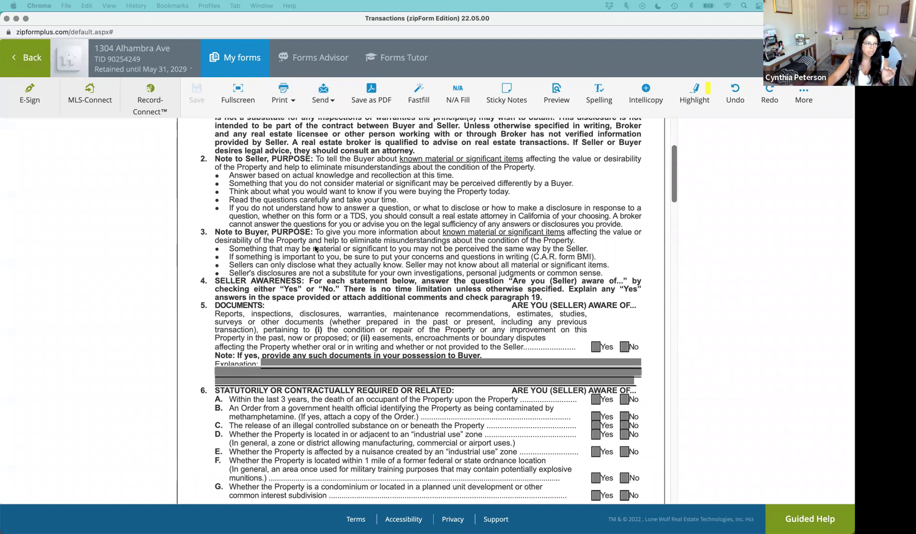
pyautogui.scroll(-3, 301, 255)
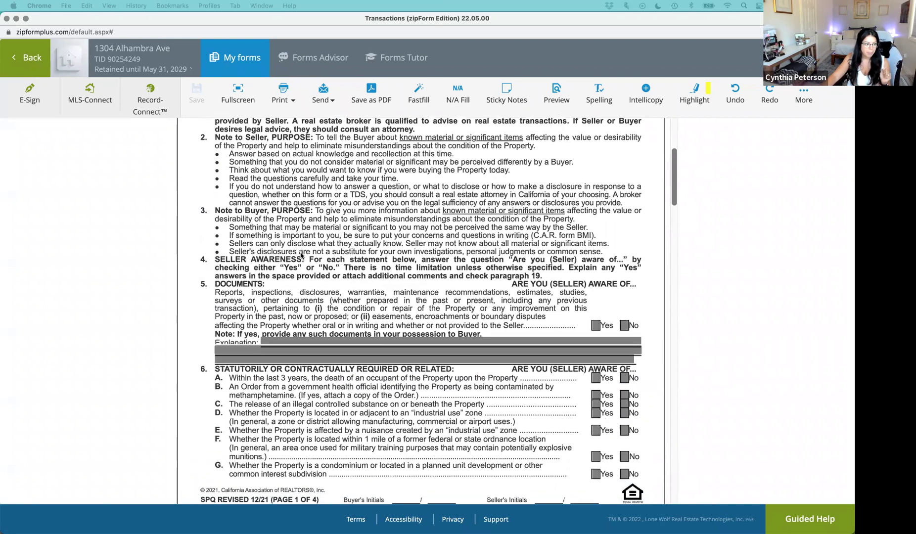
pyautogui.scroll(-1, 300, 255)
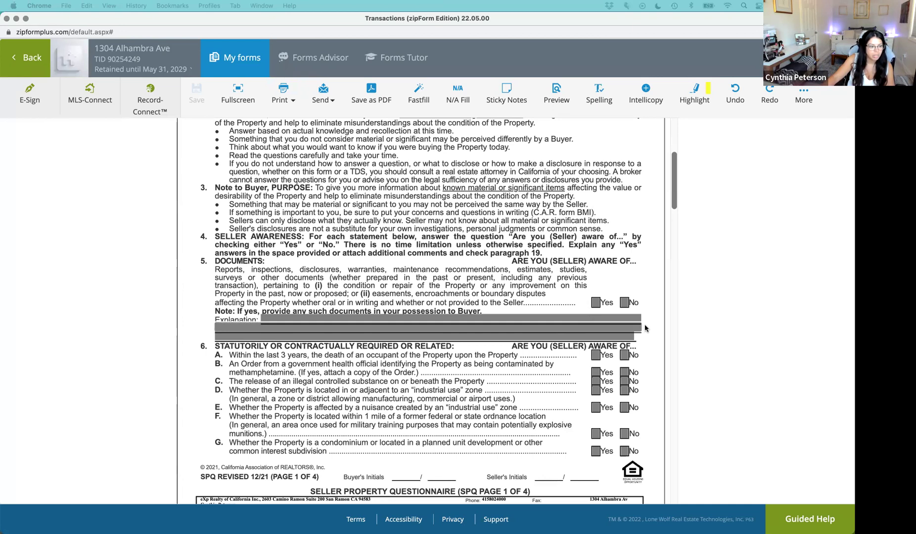
pyautogui.scroll(-2, 572, 387)
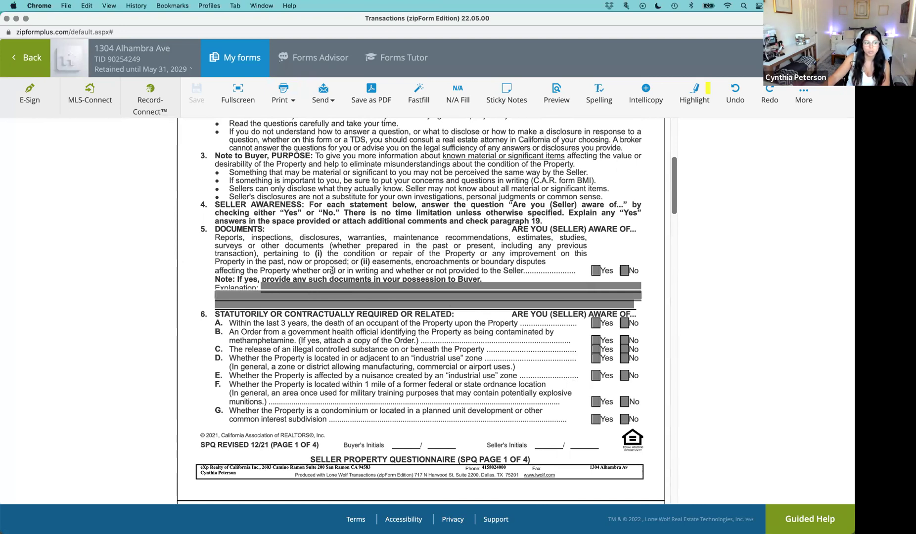
# Step: Review questionnaire sections 7 to 16 on pages 2 and 3, from repairs and alterations to neighborhood issues
pyautogui.scroll(-10, 353, 278)
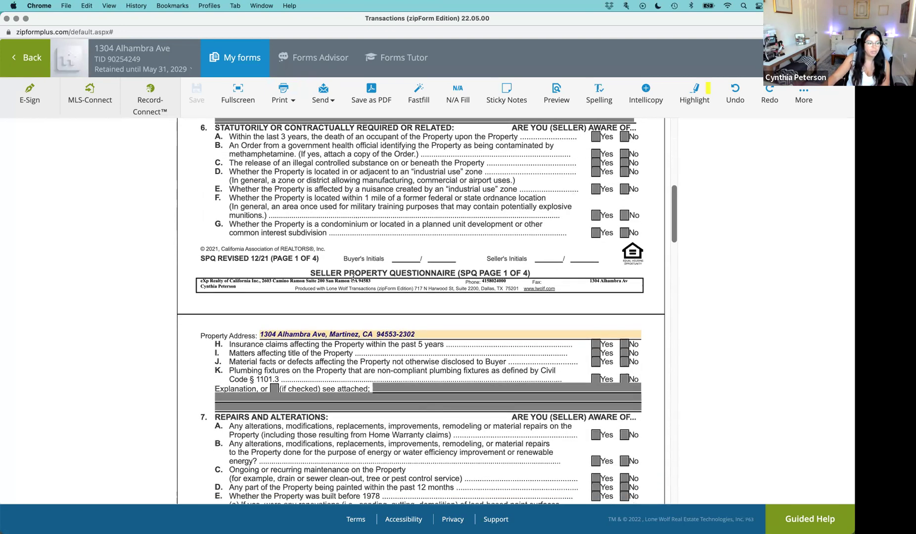
pyautogui.scroll(-1, 353, 278)
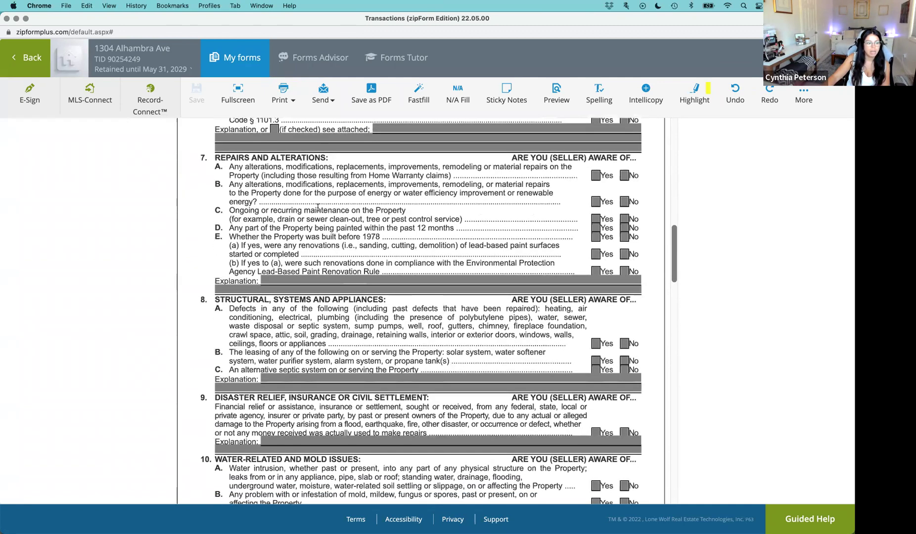
pyautogui.scroll(-9, 395, 271)
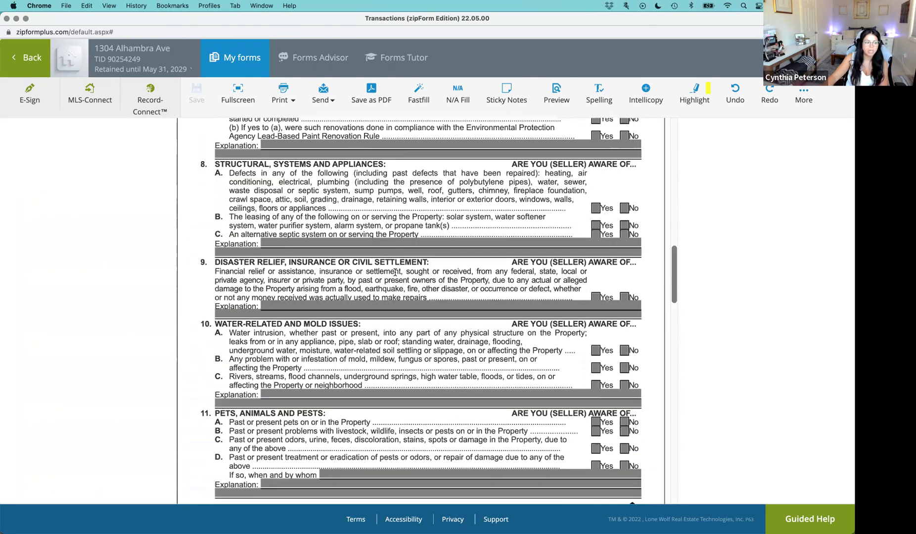
pyautogui.scroll(-9, 395, 271)
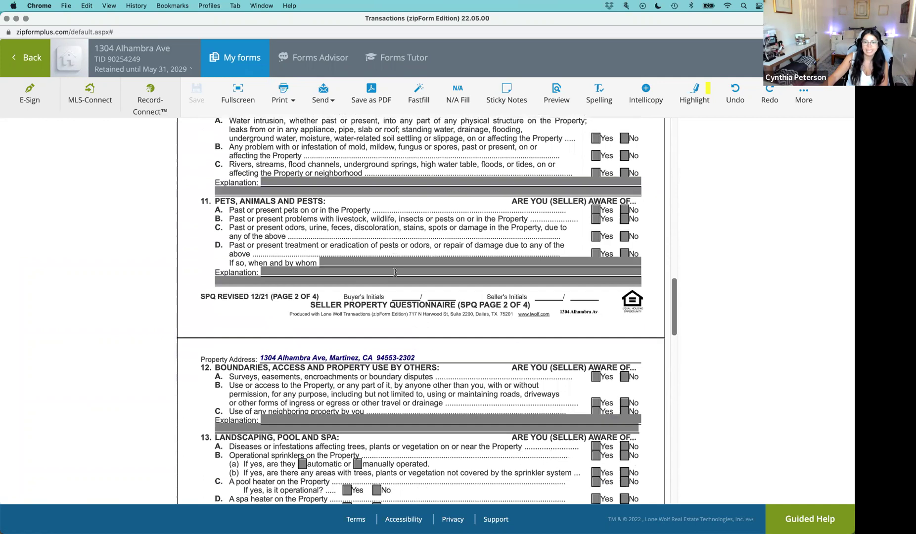
pyautogui.scroll(-1, 395, 275)
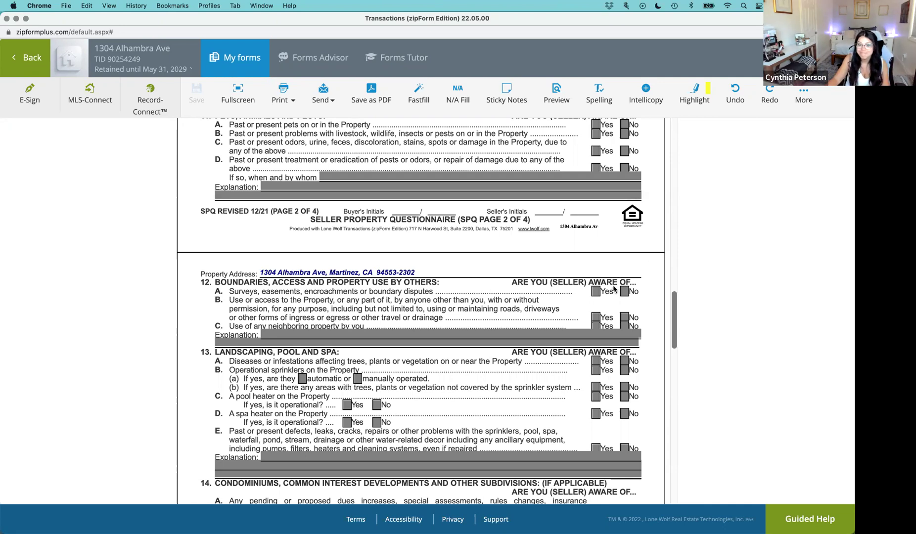
pyautogui.scroll(-6, 613, 289)
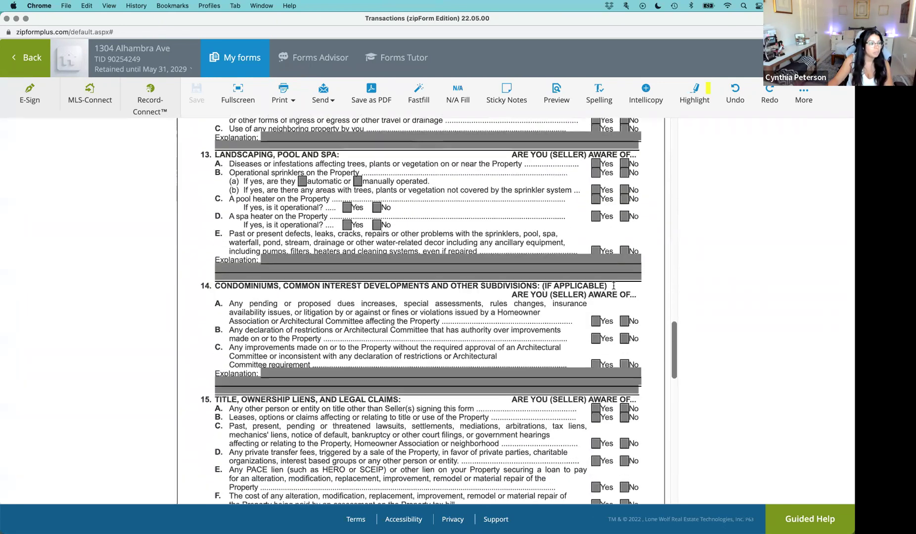
pyautogui.scroll(-10, 614, 289)
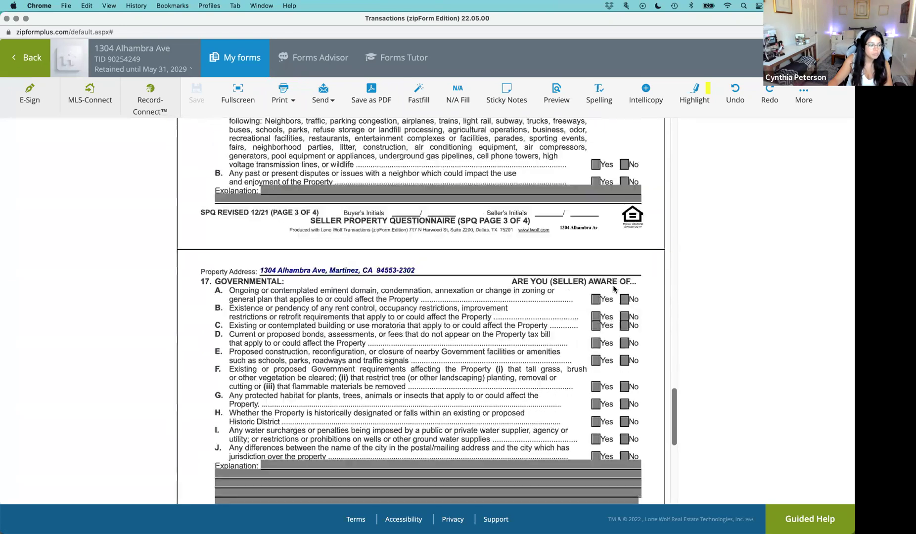
# Step: Examine the questionnaire's last page, covering governmental and other questions, additional comments, and the seller and buyer signature lines
pyautogui.scroll(-1, 613, 289)
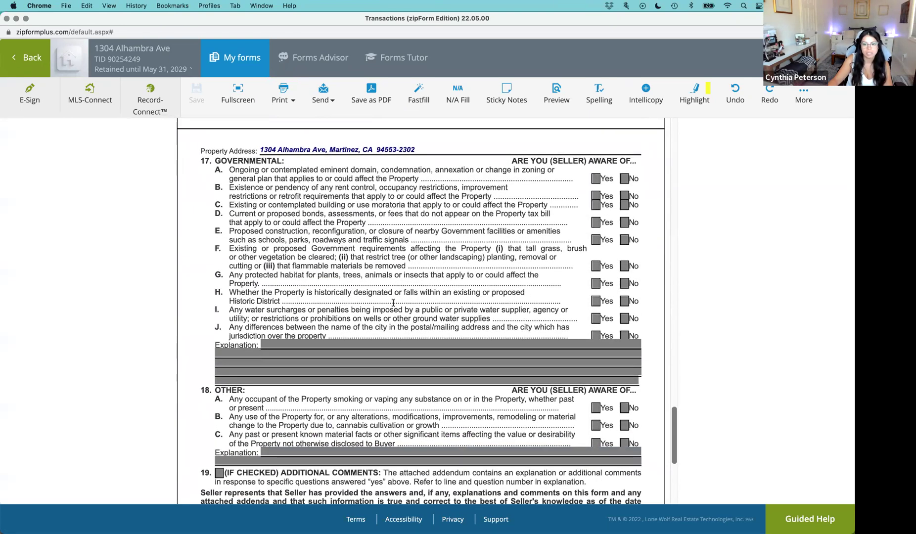
pyautogui.scroll(-1, 394, 303)
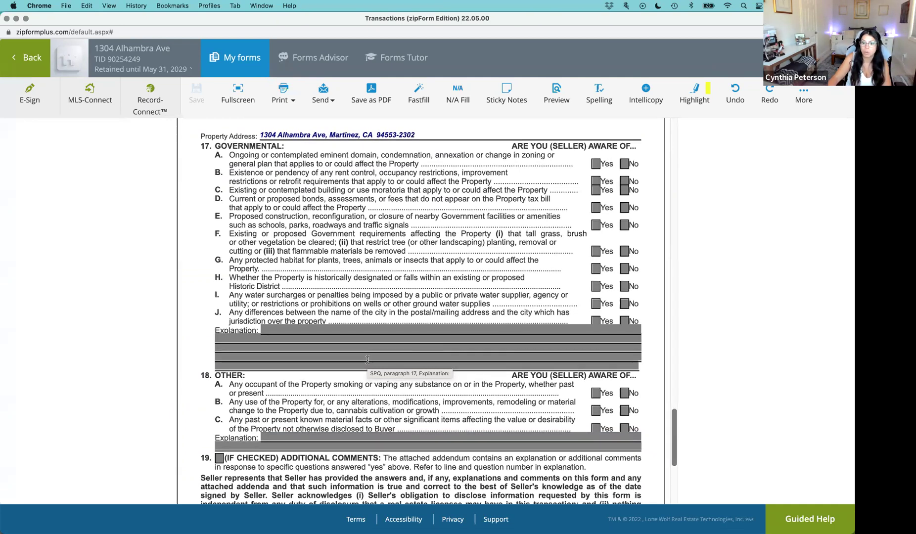
pyautogui.scroll(-3, 368, 360)
pyautogui.scroll(-1, 368, 360)
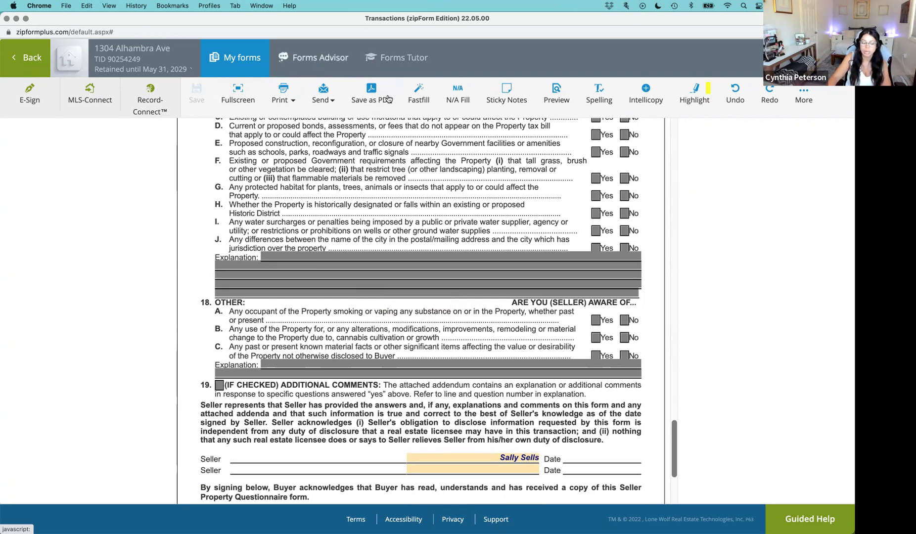
pyautogui.scroll(-3, 313, 204)
pyautogui.scroll(-3, 313, 204)
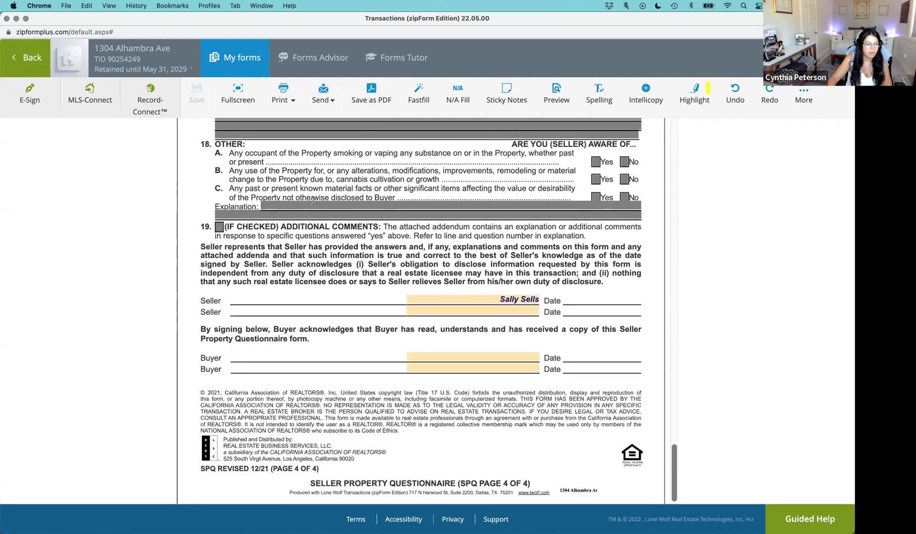
pyautogui.scroll(15, 313, 204)
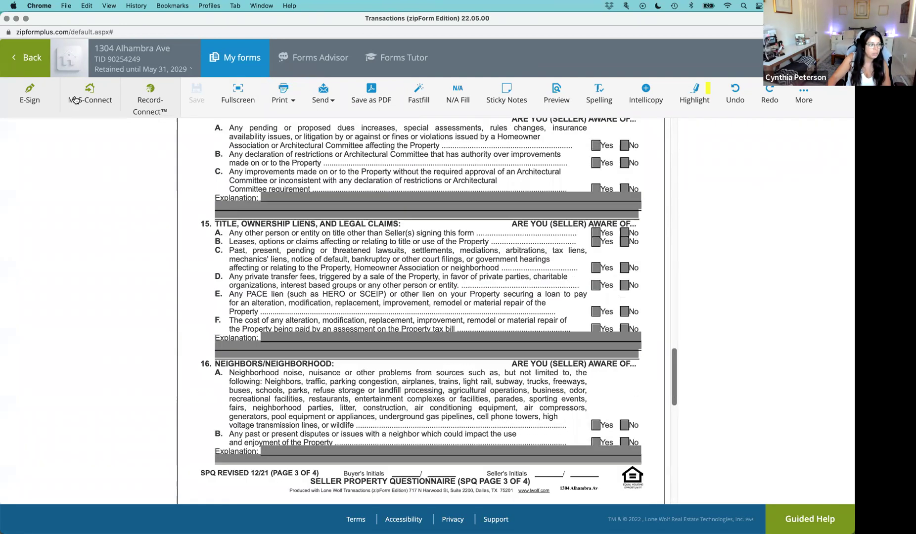
# Step: Return to the transaction's documents and open the Real Estate Transfer Disclosure Statement at its first page
pyautogui.click(27, 57)
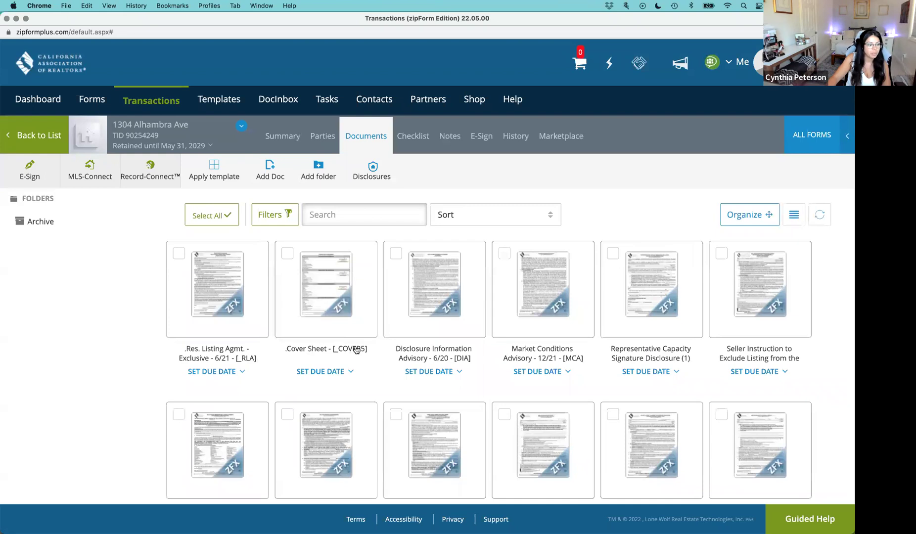
pyautogui.scroll(-5, 347, 349)
pyautogui.click(200, 251)
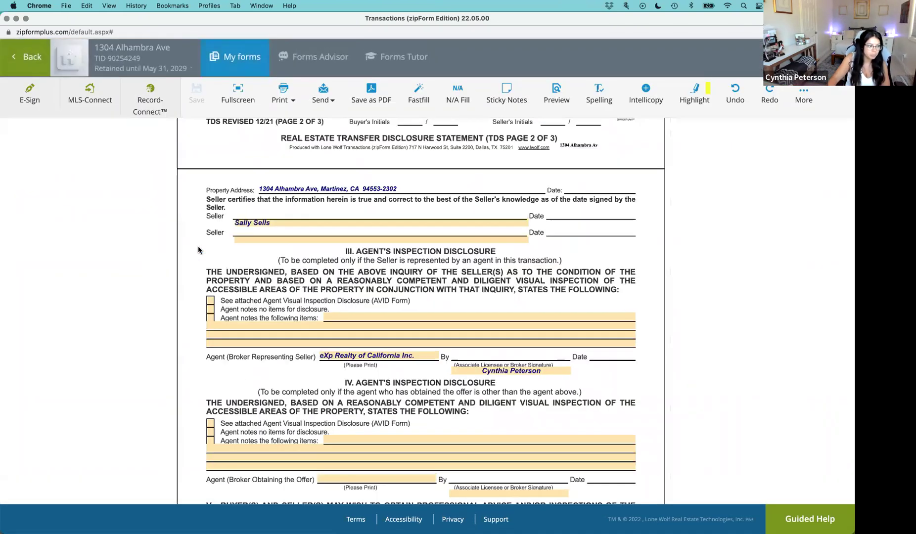
pyautogui.scroll(10, 198, 250)
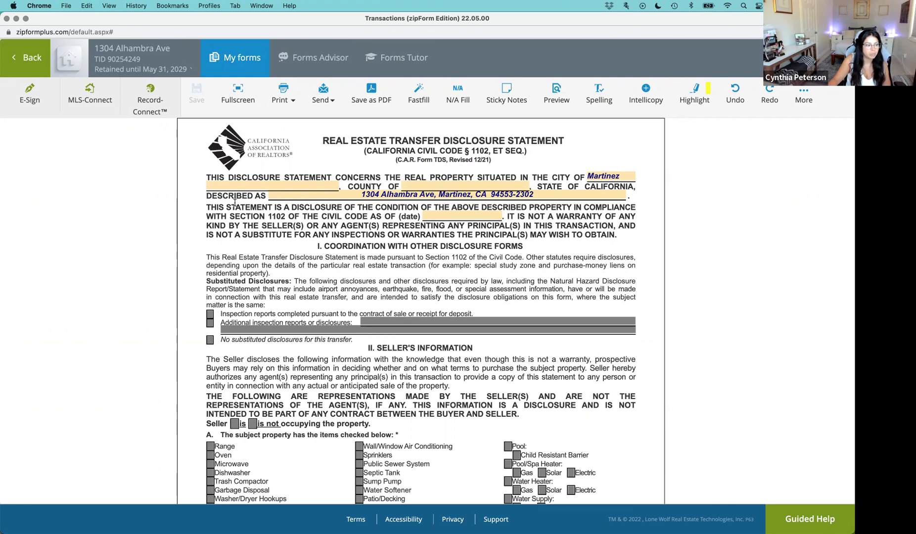
# Step: Review page 1 of the disclosure statement, covering substituted disclosures, seller occupancy, and the checklist of property items in section A
pyautogui.scroll(-2, 235, 202)
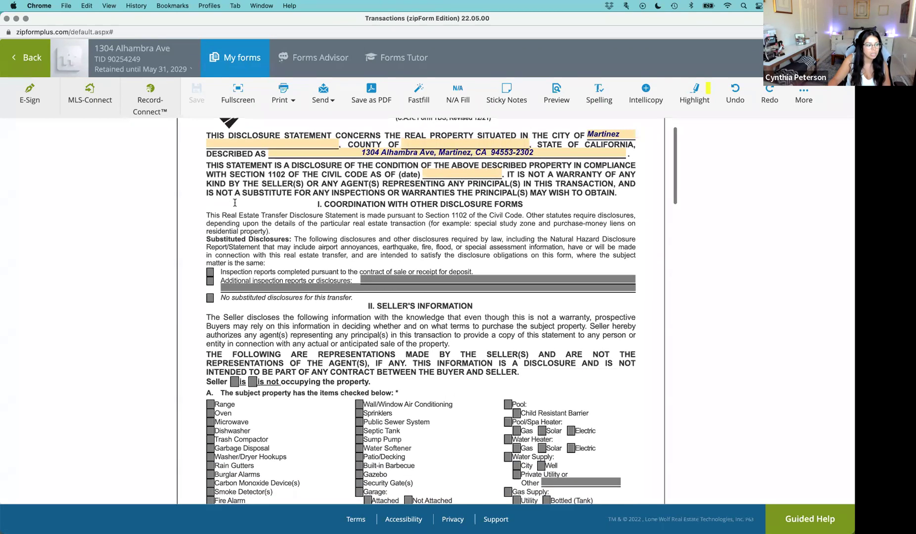
pyautogui.scroll(-2, 235, 202)
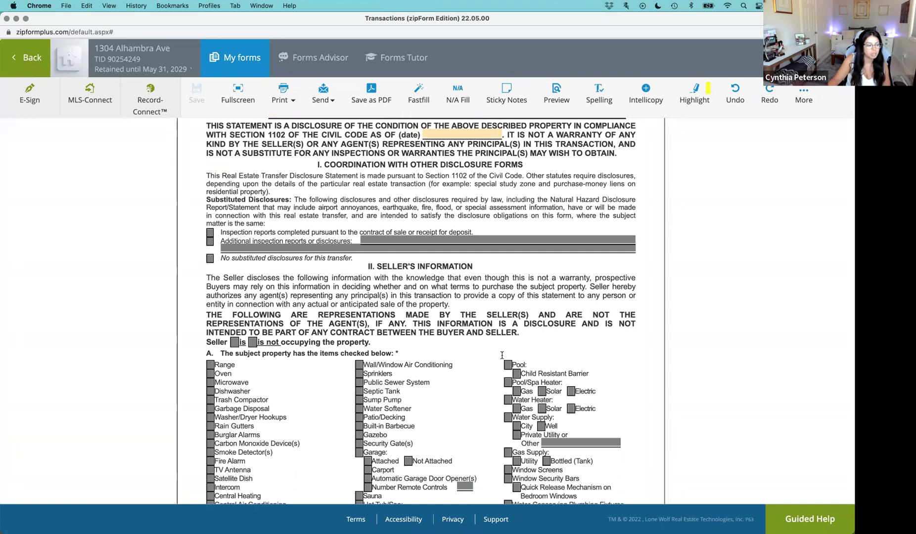
pyautogui.scroll(-2, 288, 310)
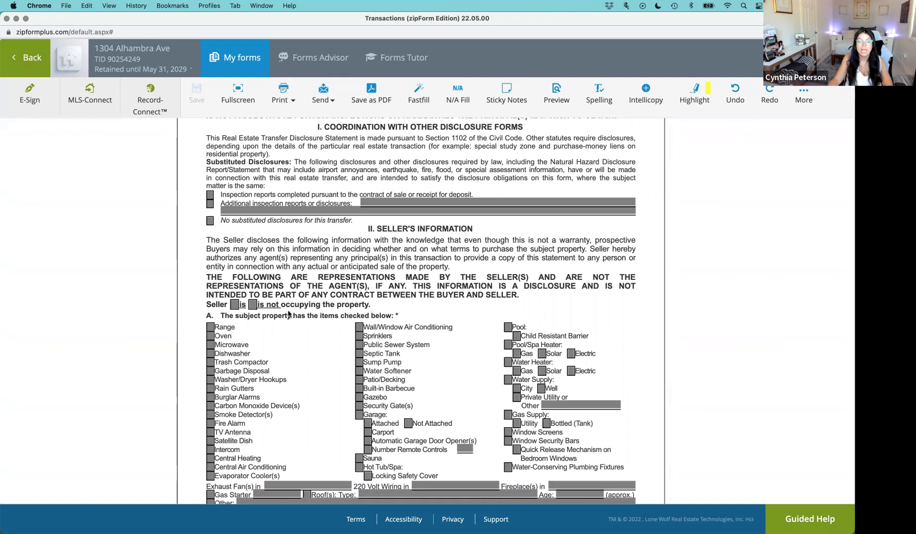
pyautogui.scroll(-4, 289, 314)
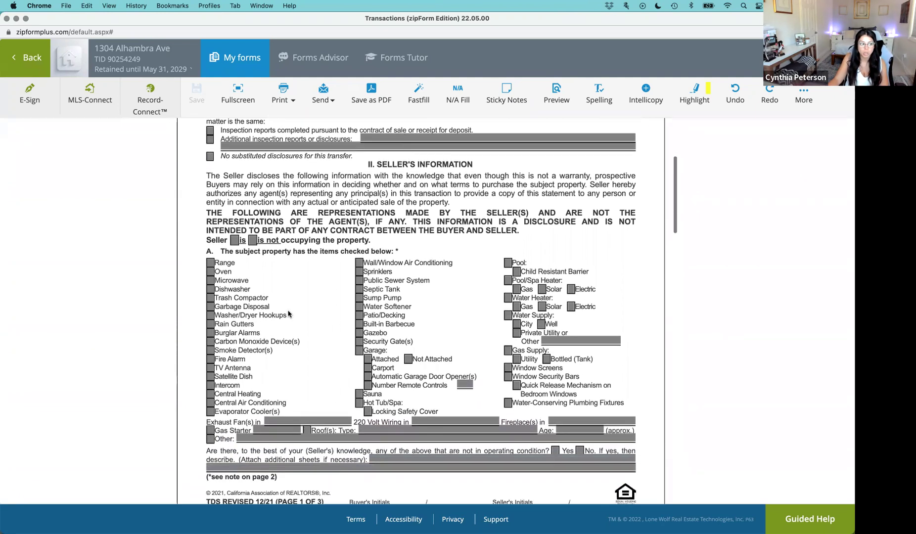
pyautogui.scroll(2, 282, 303)
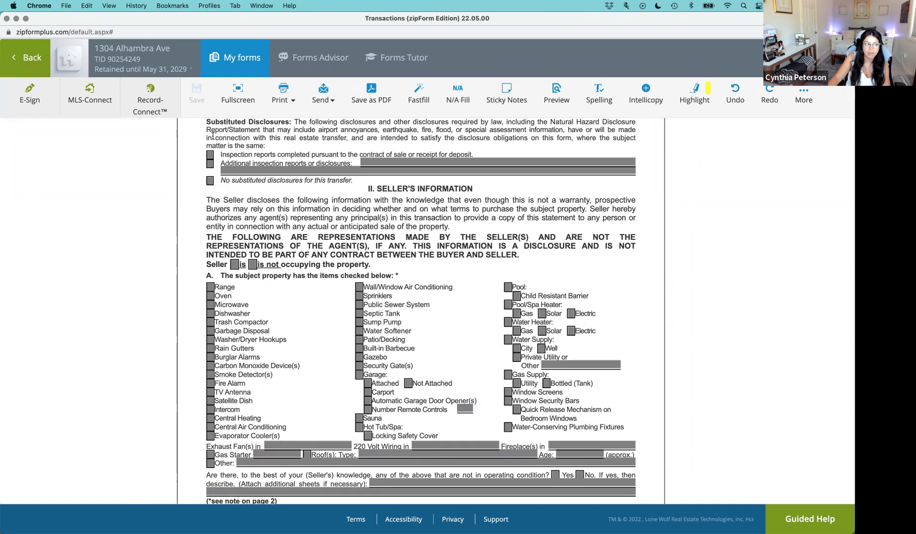
pyautogui.scroll(-3, 272, 261)
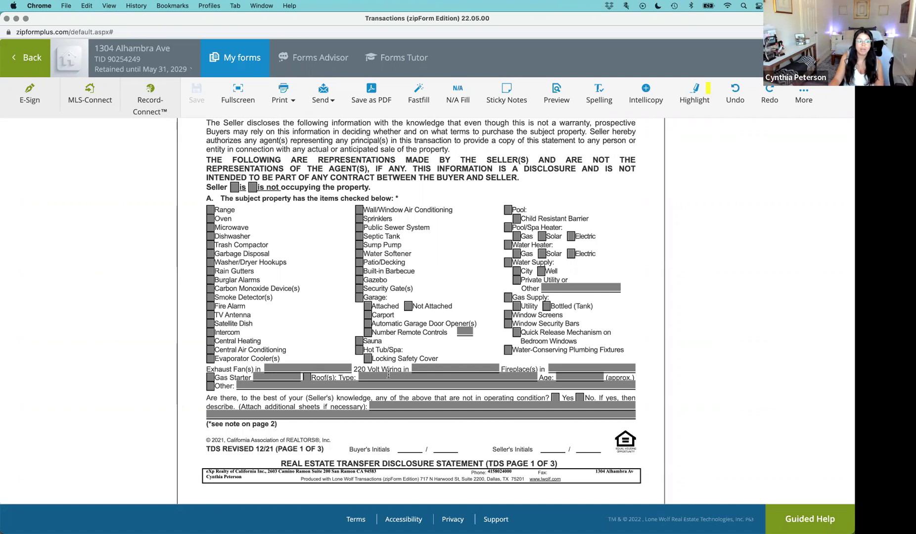
pyautogui.moveTo(439, 369)
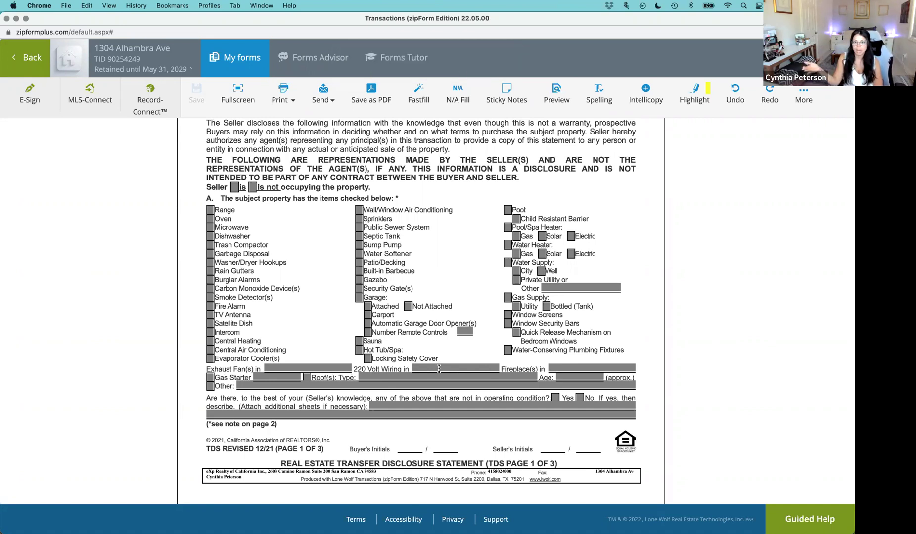
pyautogui.scroll(-1, 439, 369)
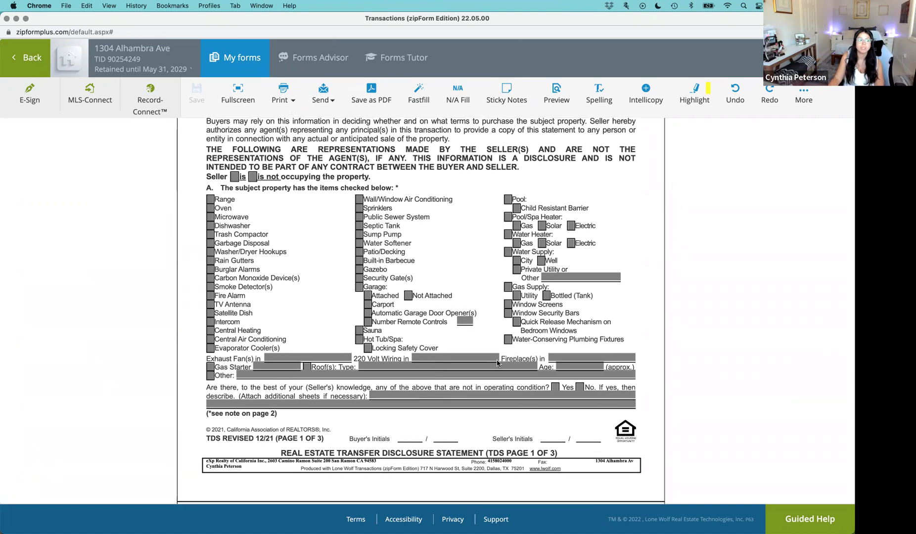
pyautogui.scroll(-1, 439, 420)
pyautogui.scroll(-5, 439, 420)
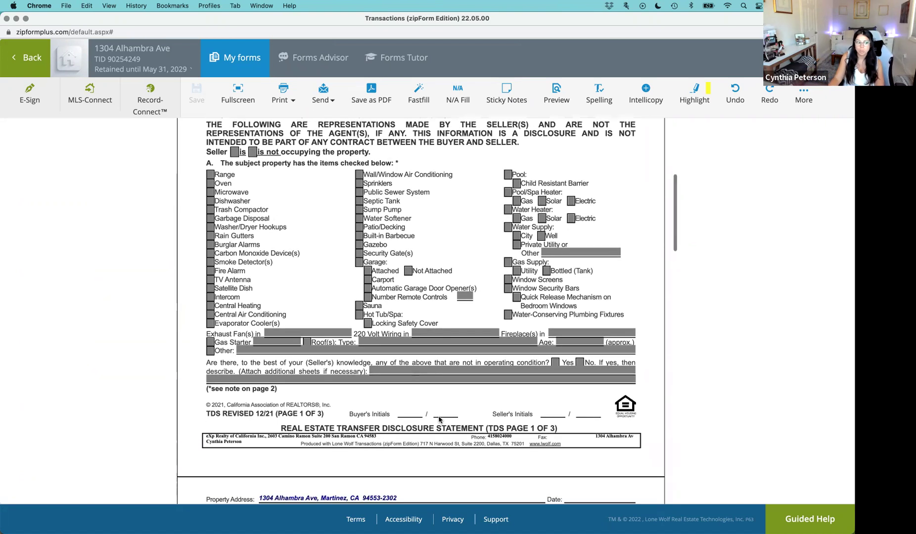
# Step: Examine the defect and awareness questions in sections B to D, plus the agent inspection disclosures and acknowledgment signatures on page 3
pyautogui.scroll(-6, 439, 421)
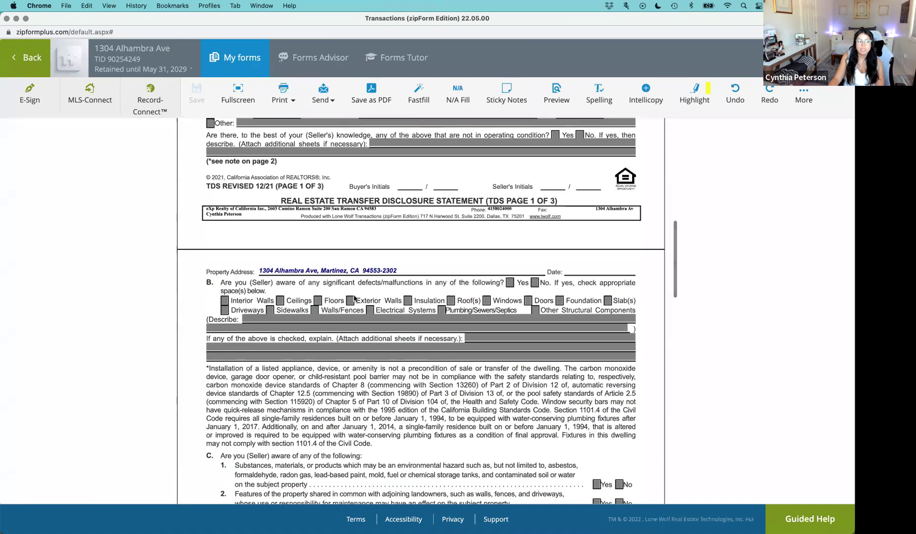
pyautogui.scroll(-4, 313, 322)
pyautogui.scroll(-1, 312, 321)
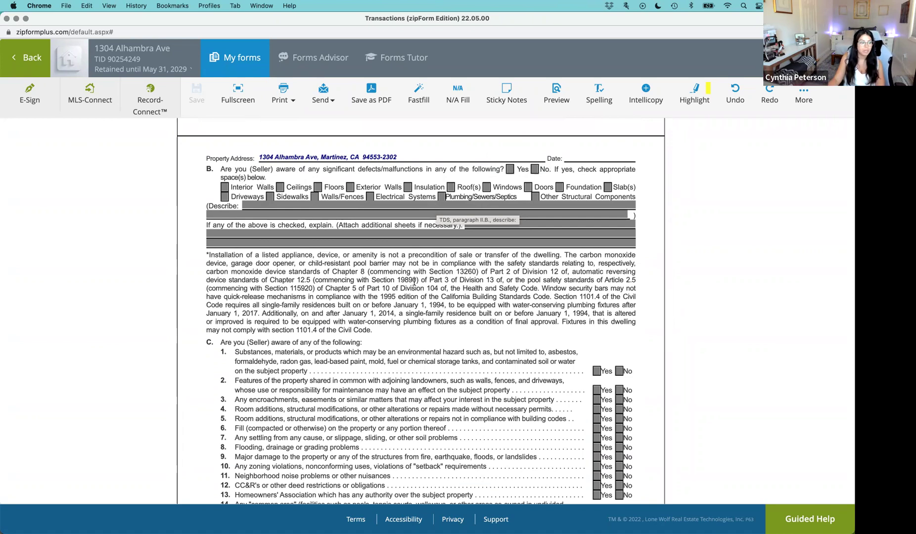
pyautogui.scroll(-5, 415, 282)
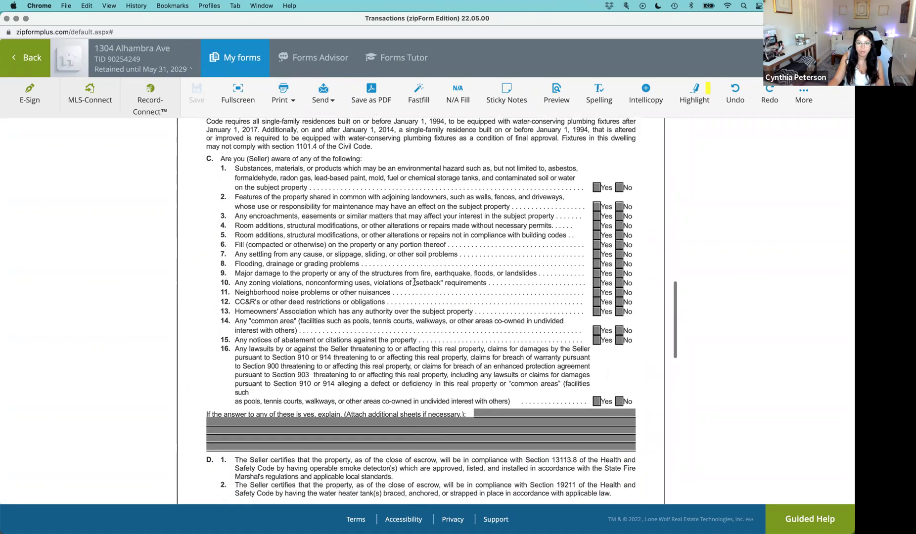
pyautogui.scroll(-5, 414, 281)
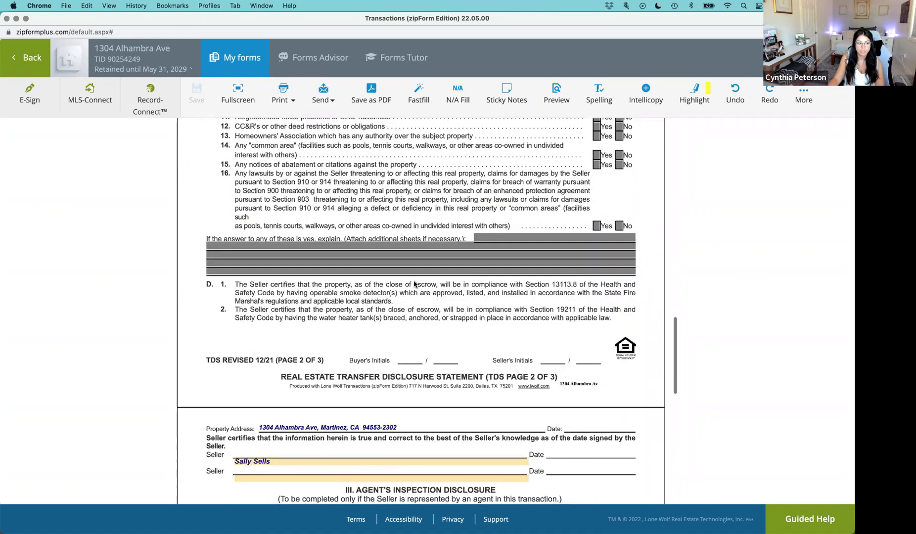
pyautogui.scroll(-12, 414, 284)
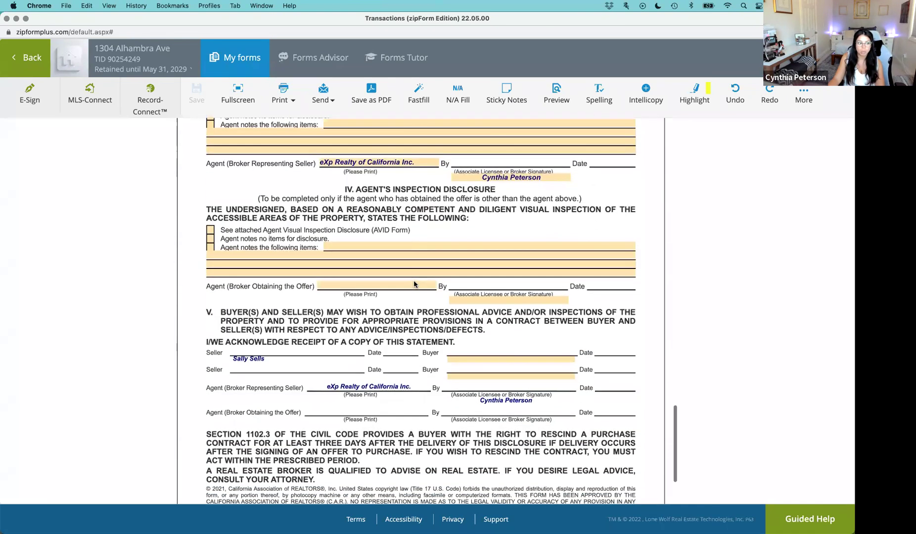
# Step: Examine sections III and IV of the disclosure statement, noting who completes each Agent's Inspection Disclosure and the acknowledgment signatures below
pyautogui.scroll(5, 415, 284)
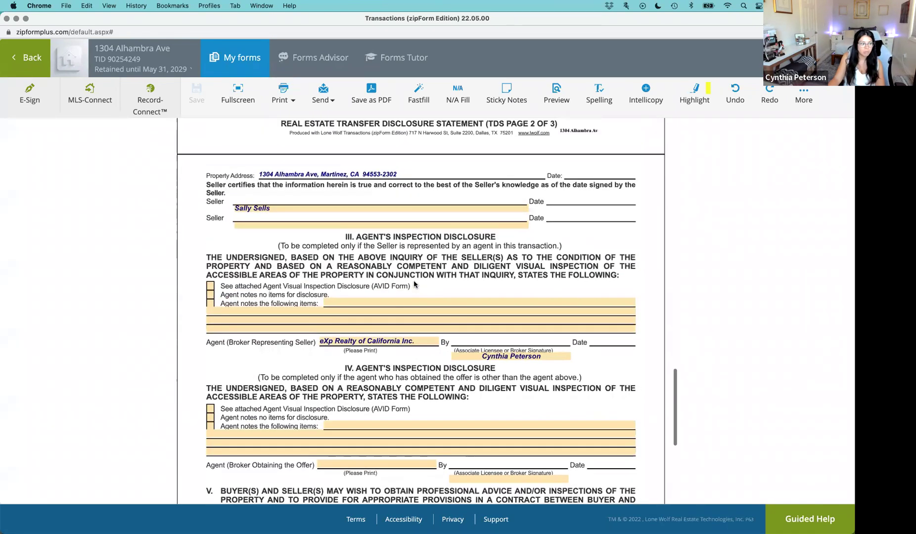
pyautogui.scroll(-1, 414, 282)
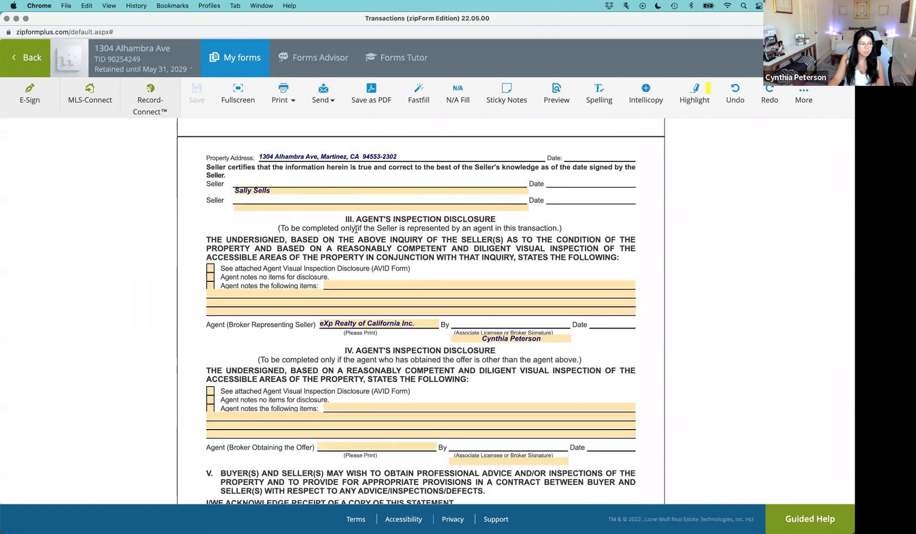
pyautogui.moveTo(350, 218)
pyautogui.mouseDown()
pyautogui.moveTo(496, 218)
pyautogui.moveTo(357, 227)
pyautogui.mouseUp()
pyautogui.tripleClick(373, 230)
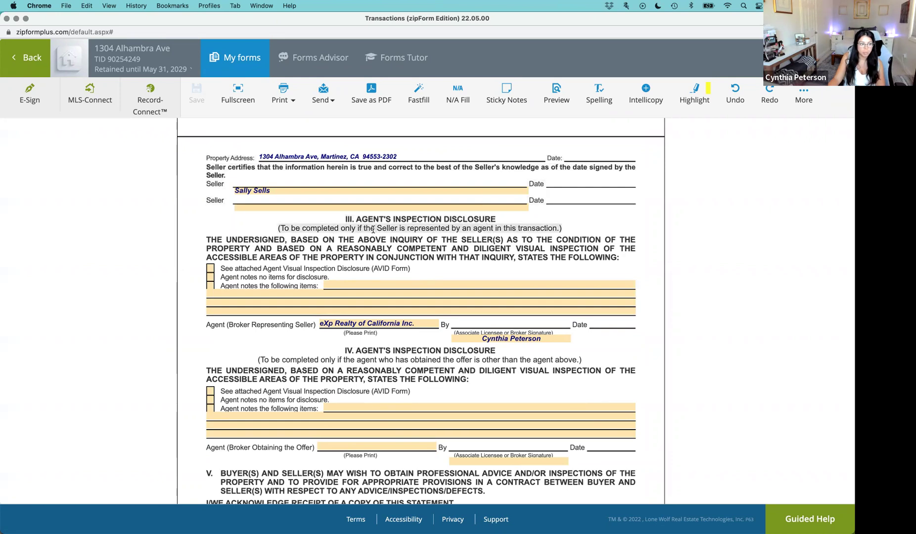
pyautogui.scroll(-3, 373, 229)
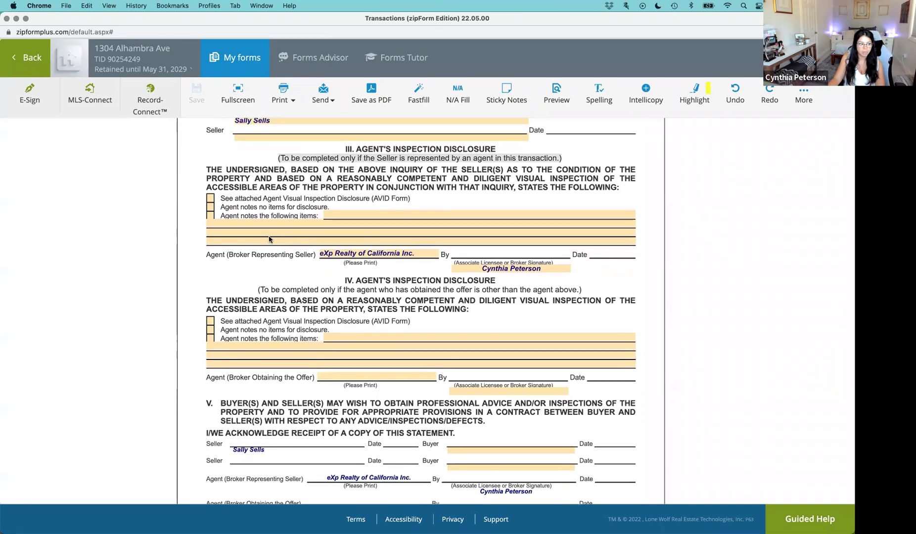
pyautogui.doubleClick(297, 291)
pyautogui.tripleClick(297, 291)
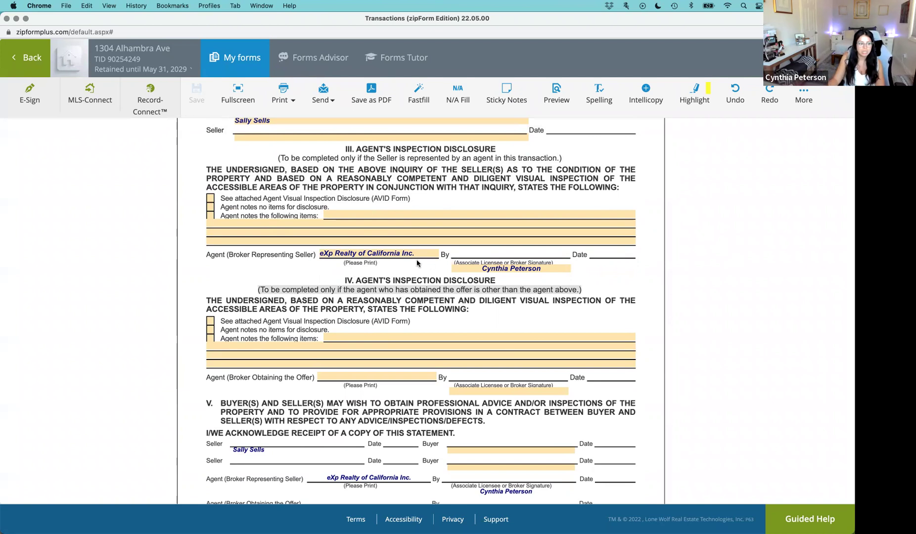
pyautogui.scroll(-1, 325, 396)
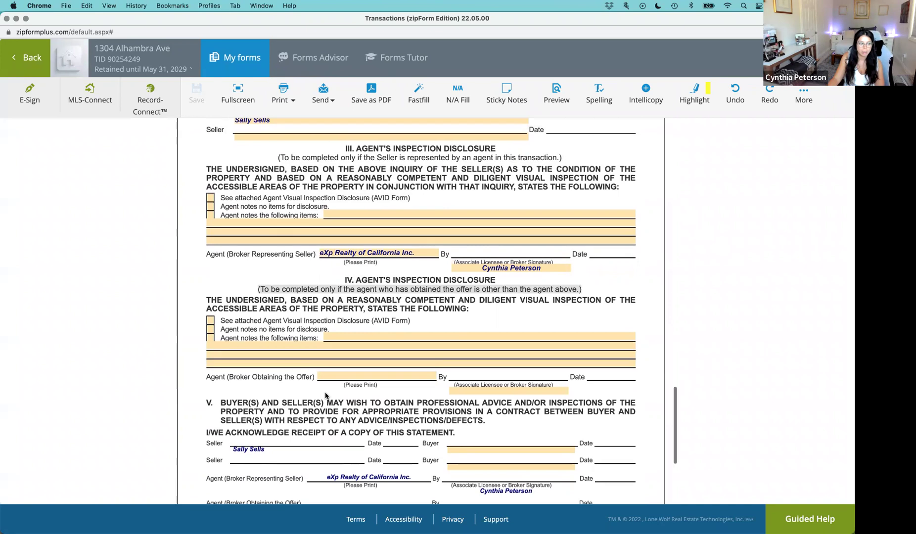
pyautogui.scroll(-2, 326, 395)
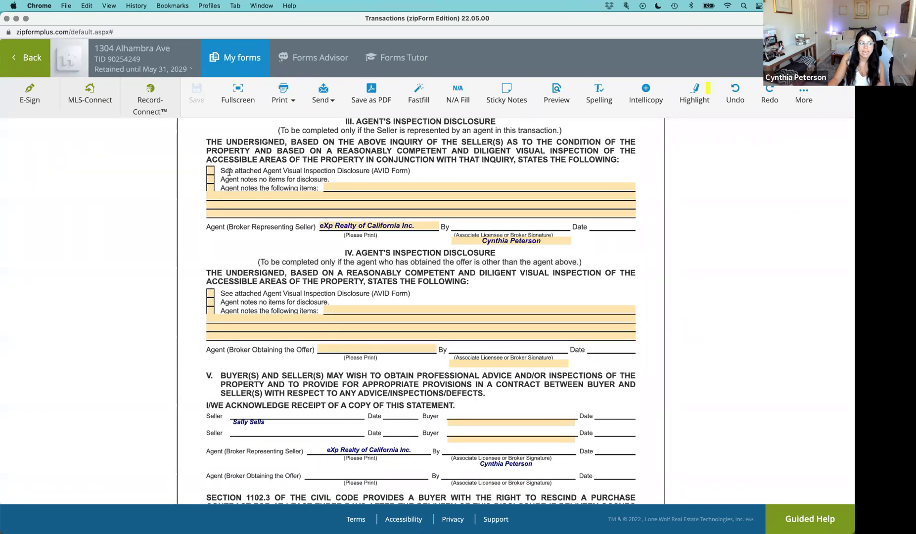
# Step: Mark "See attached Agent Visual Inspection Disclosure (AVID Form)" in section III and return to the transaction's documents
pyautogui.moveTo(221, 168); pyautogui.dragTo(411, 170)
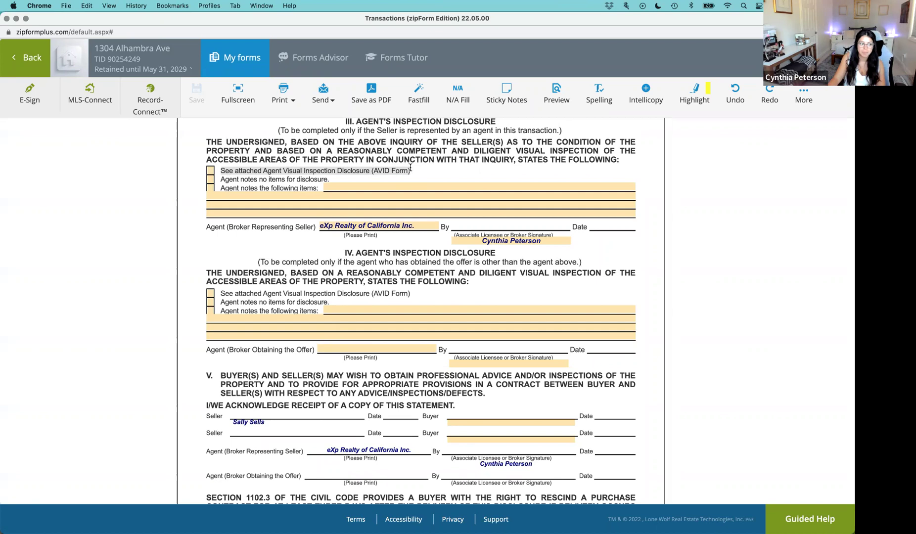
pyautogui.click(231, 153)
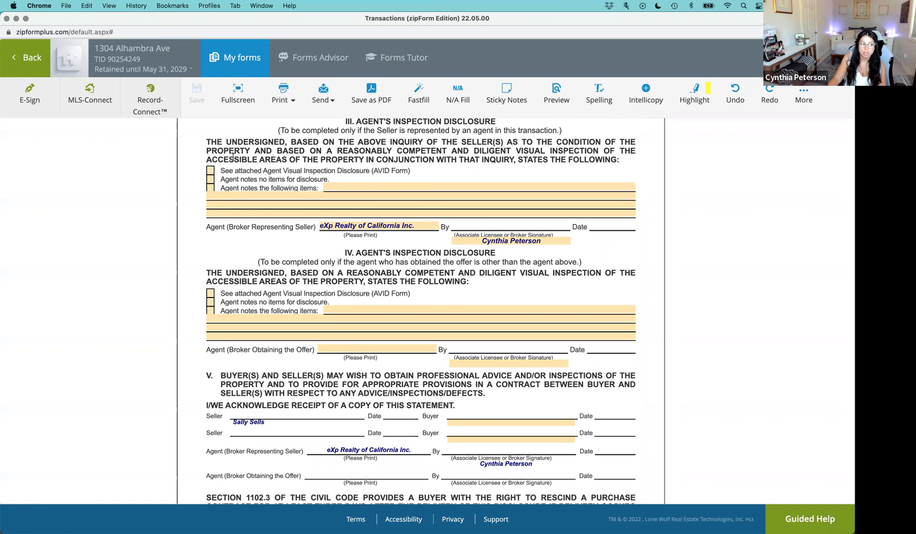
pyautogui.click(210, 172)
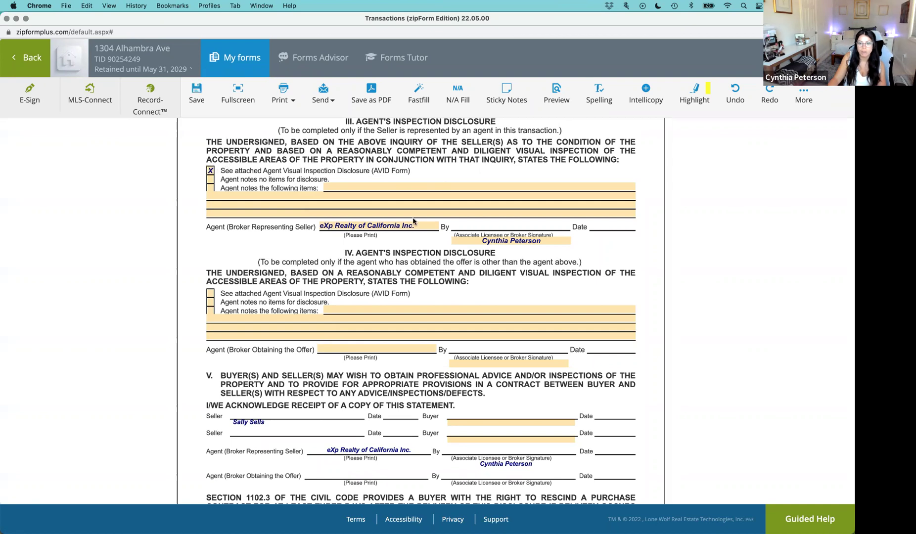
pyautogui.scroll(-2, 414, 221)
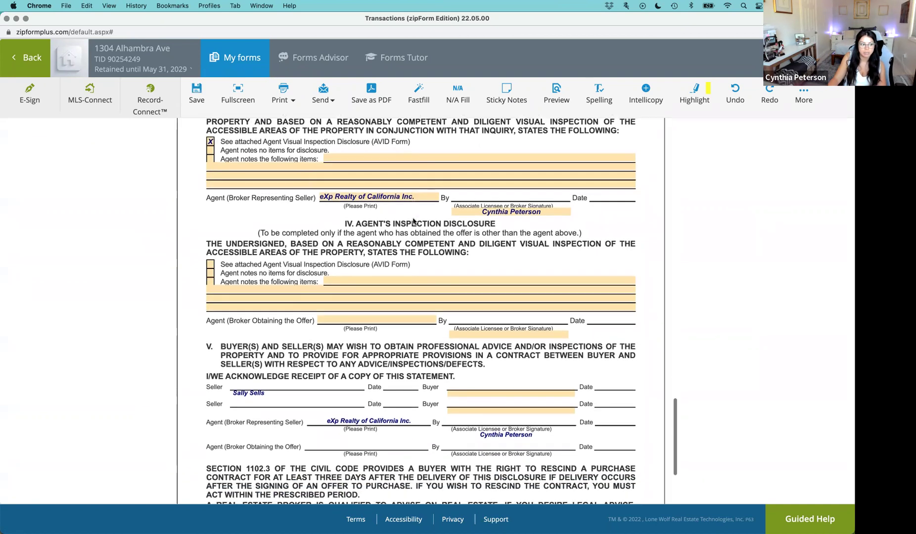
pyautogui.click(20, 71)
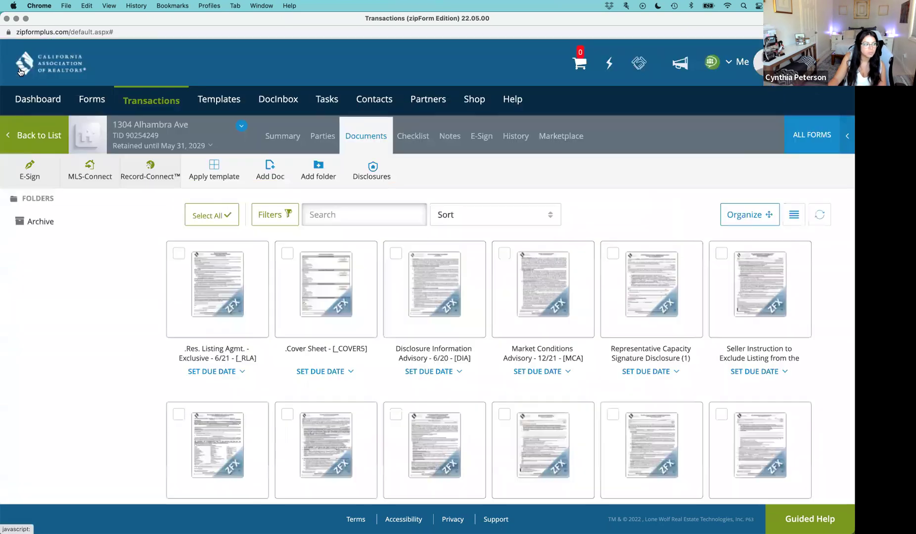
# Step: Look through the transaction's documents and search the California Association of REALTORS form library for "DIA"
pyautogui.scroll(-2, 283, 309)
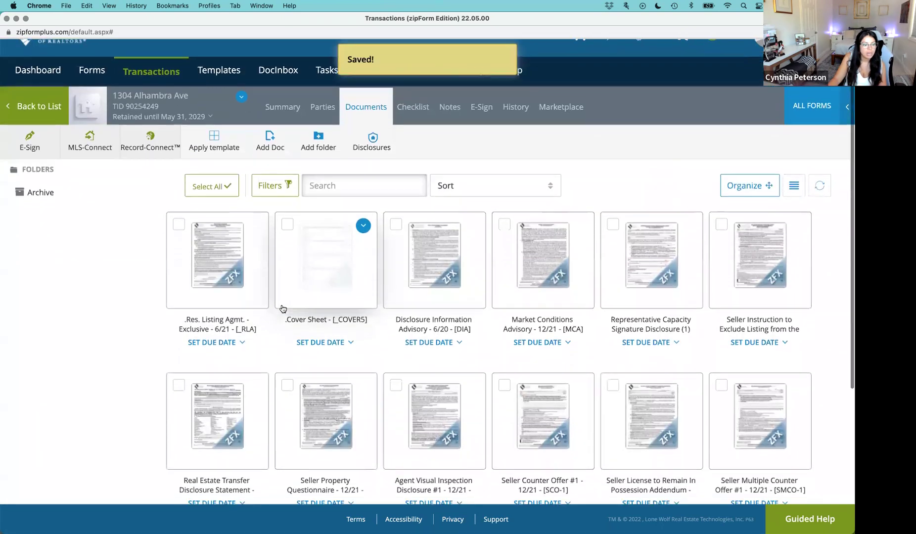
pyautogui.scroll(-5, 283, 309)
pyautogui.scroll(2, 285, 295)
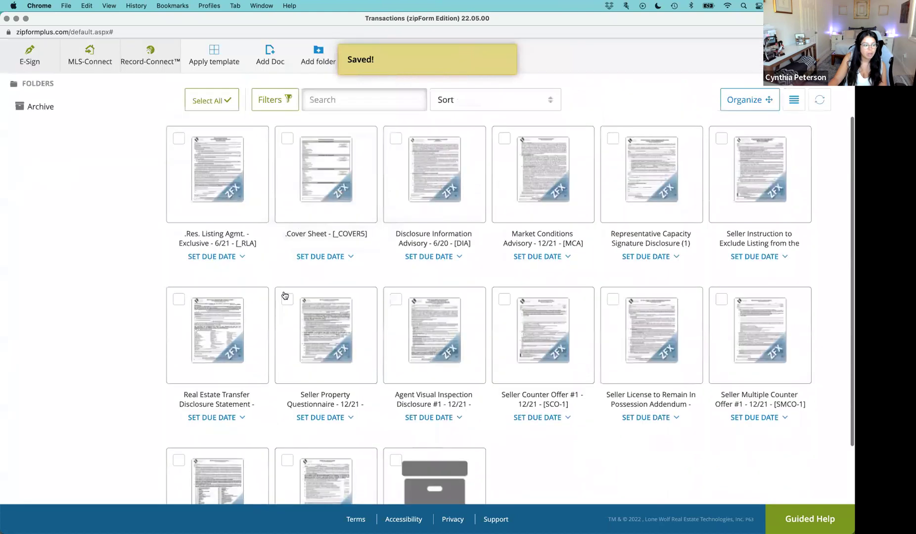
pyautogui.scroll(4, 285, 296)
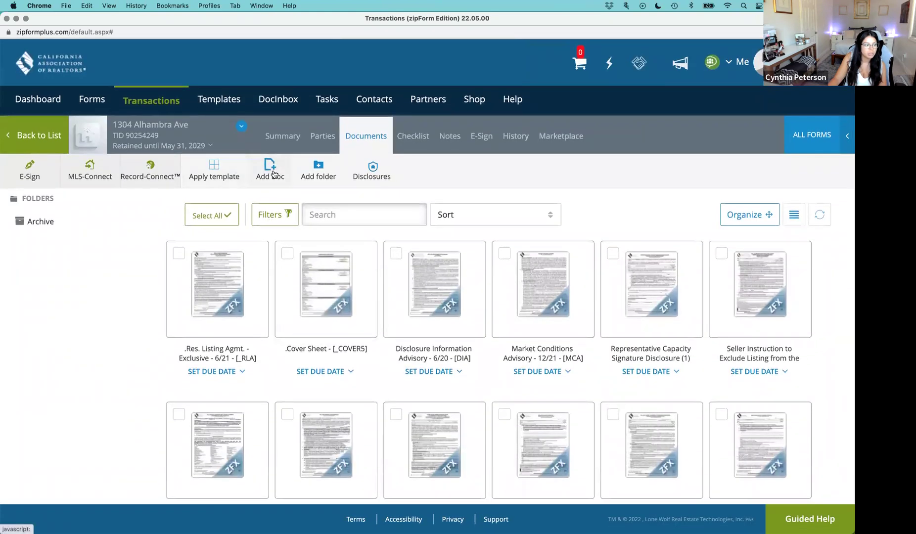
pyautogui.click(274, 173)
pyautogui.click(555, 157)
pyautogui.click(687, 144)
pyautogui.press('BackSpace')
pyautogui.press('BackSpace')
pyautogui.press('BackSpace')
pyautogui.write('DIA')
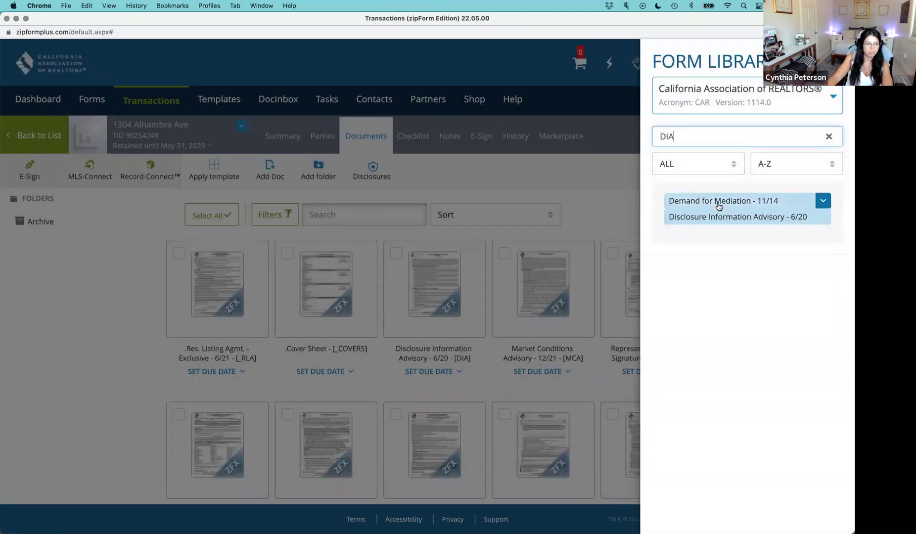
pyautogui.click(723, 219)
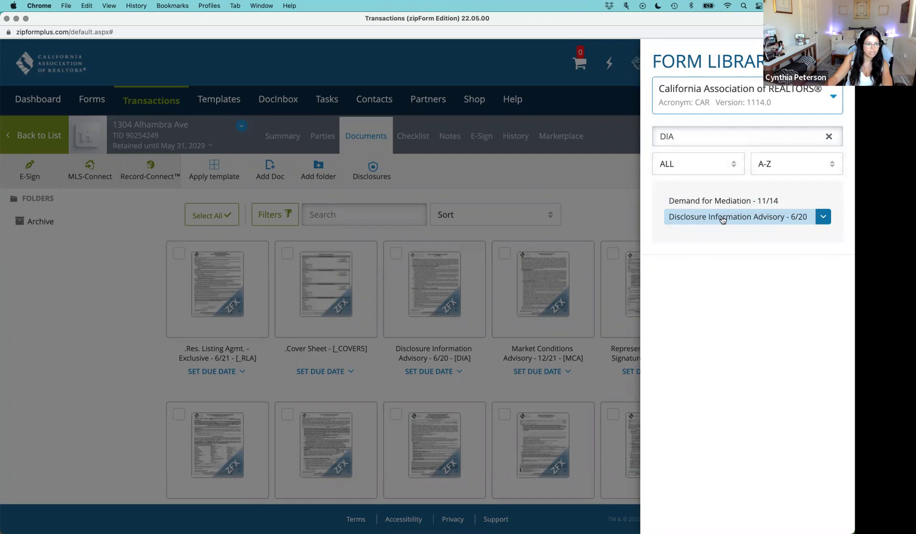
pyautogui.click(612, 198)
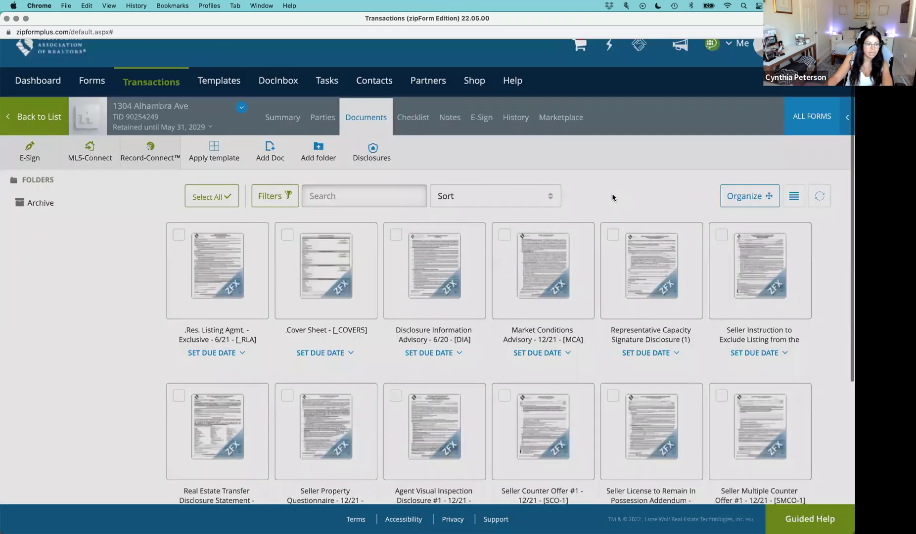
# Step: Filter the transaction's documents by "DIA" and open the Disclosure Information Advisory
pyautogui.scroll(-5, 612, 198)
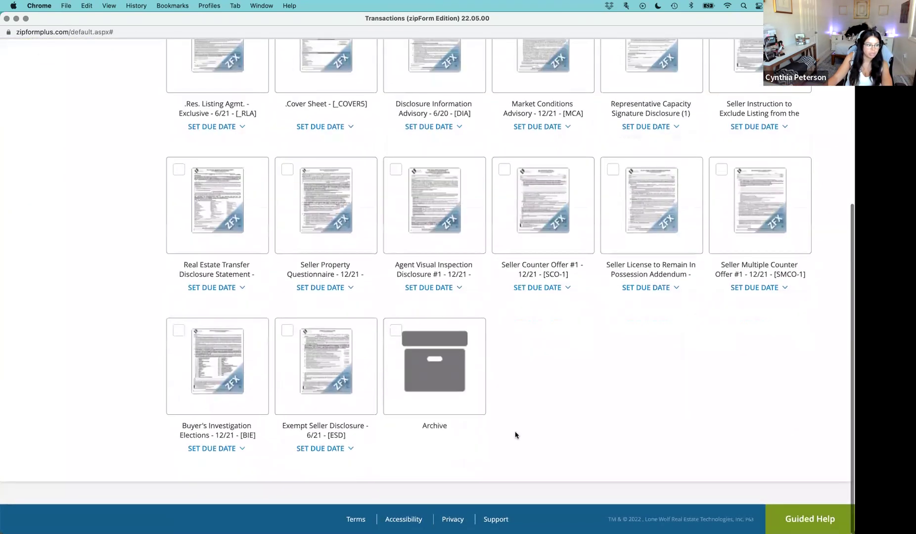
pyautogui.scroll(1, 515, 435)
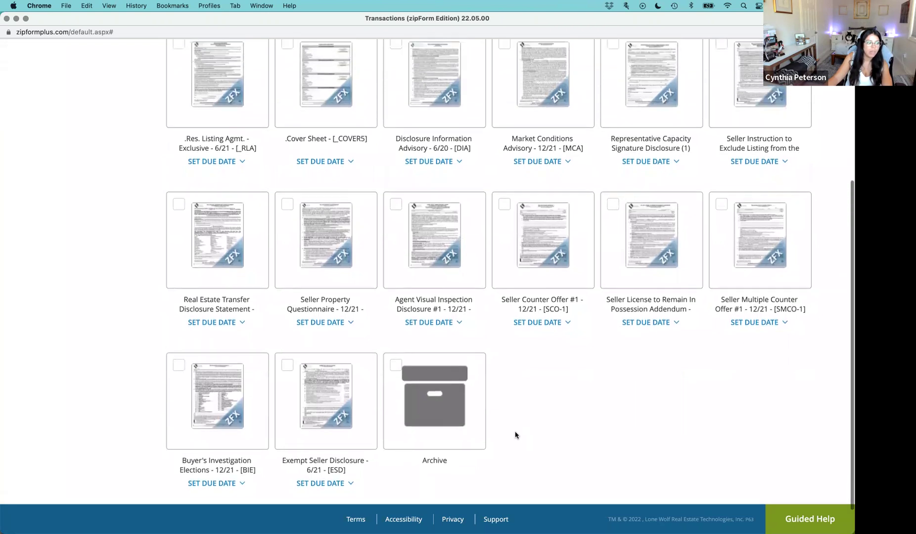
pyautogui.scroll(1, 515, 434)
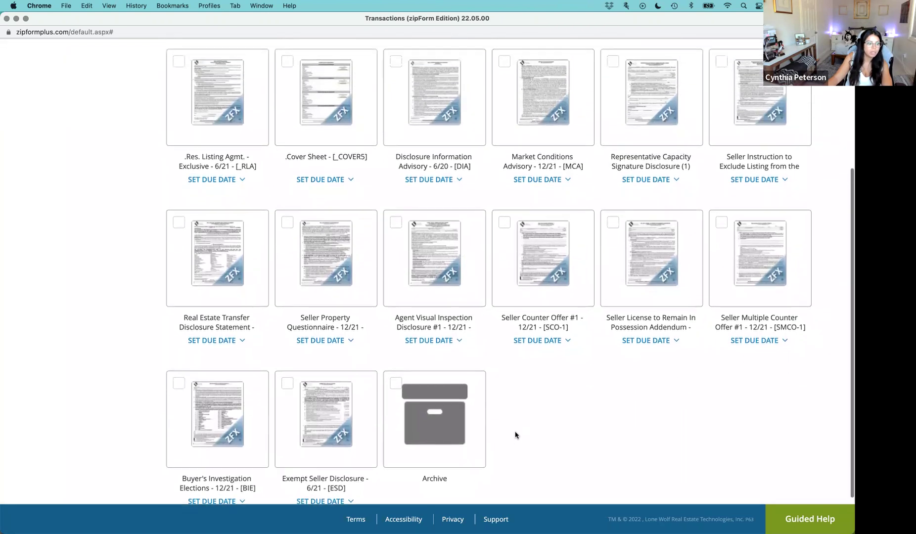
pyautogui.scroll(3, 515, 435)
pyautogui.click(331, 110)
pyautogui.write('DIA')
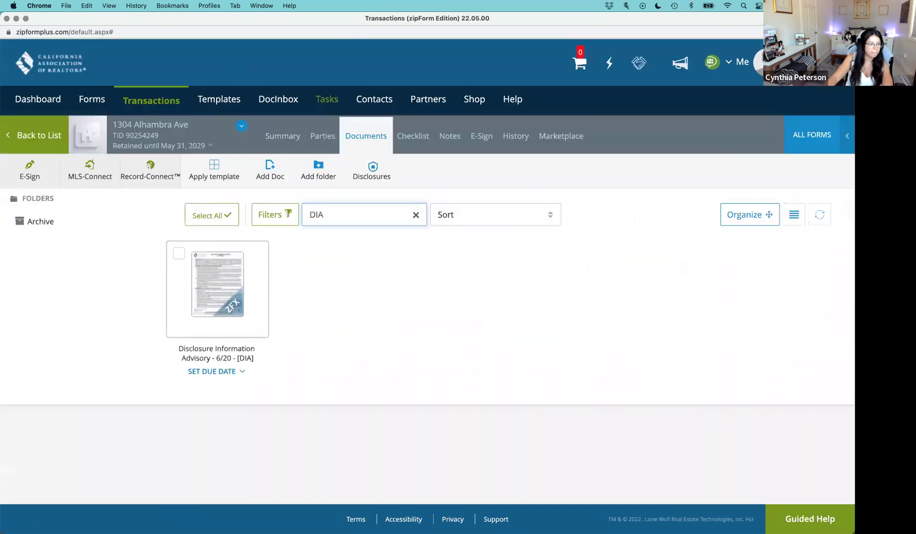
pyautogui.click(182, 286)
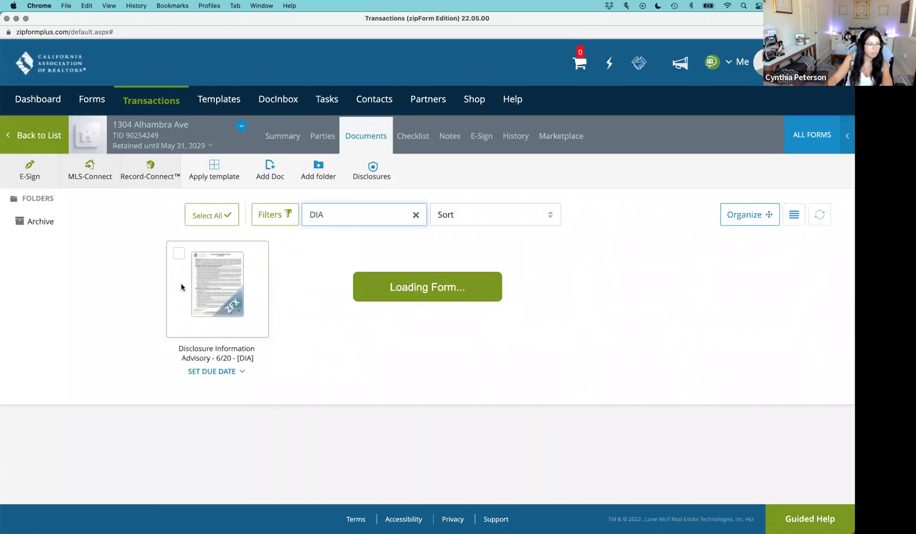
# Step: Read sections 1 to 3 of the advisory, covering the introduction, preparation, and instructions for completing all disclosure forms
pyautogui.scroll(15, 181, 287)
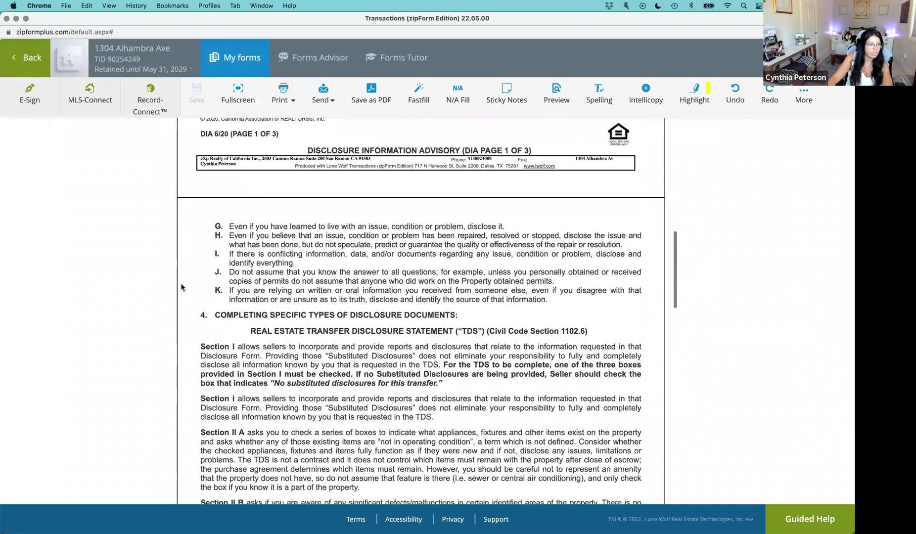
pyautogui.scroll(-5, 181, 287)
pyautogui.scroll(5, 181, 287)
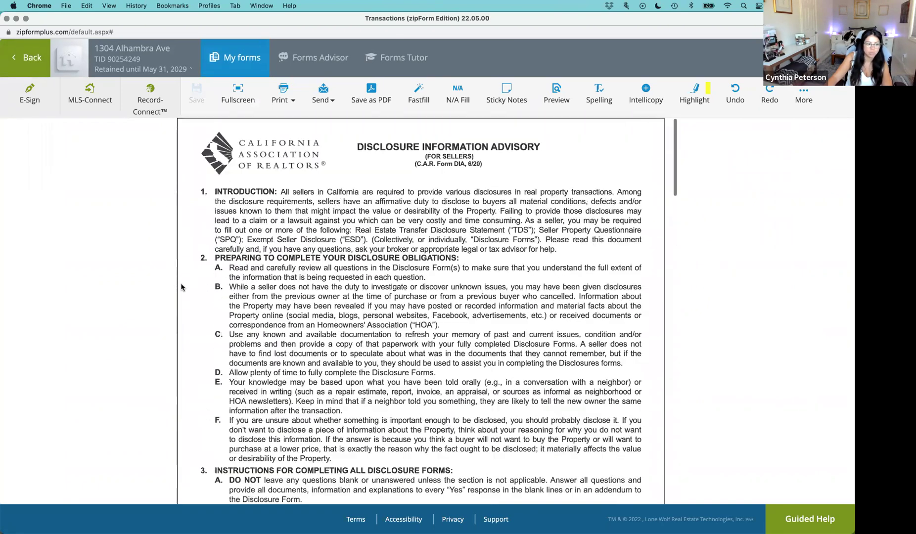
pyautogui.scroll(-2, 181, 287)
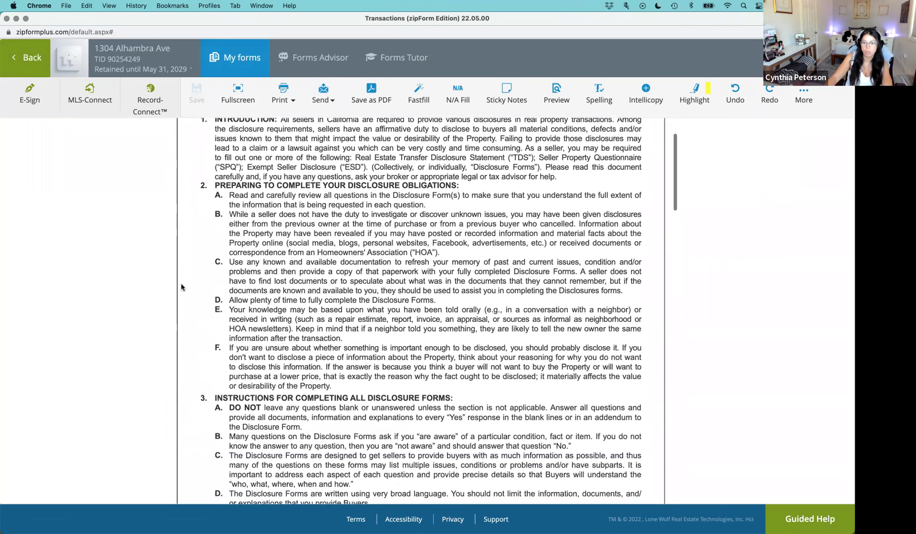
pyautogui.scroll(-1, 181, 287)
pyautogui.scroll(-3, 181, 287)
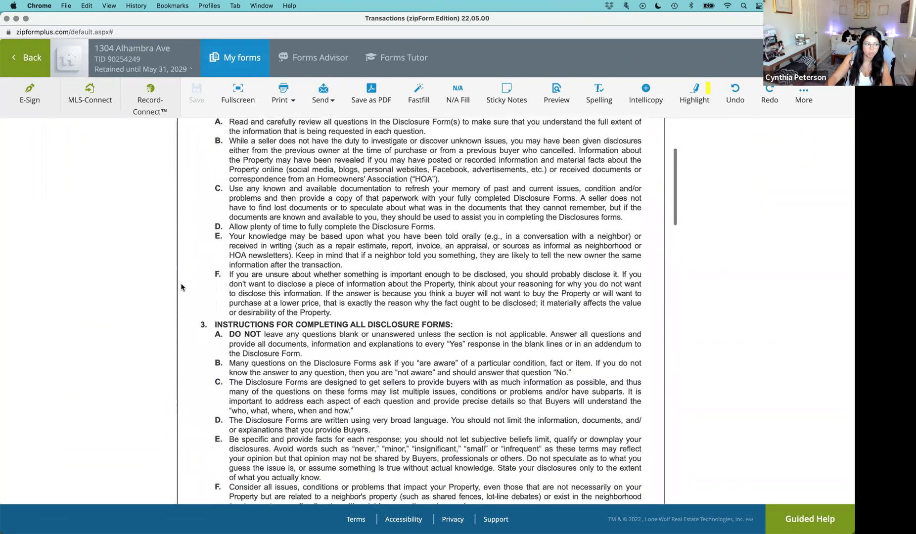
pyautogui.scroll(-3, 181, 287)
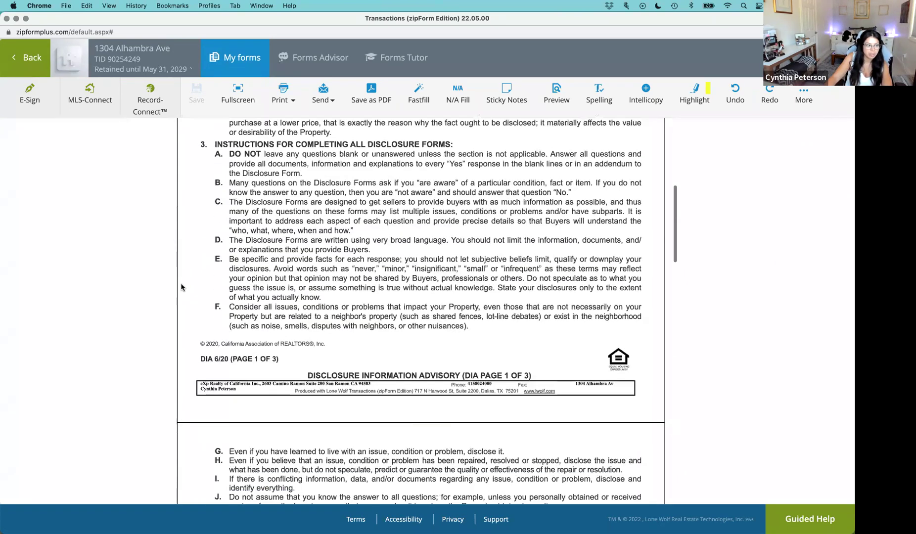
pyautogui.moveTo(237, 147); pyautogui.dragTo(504, 175)
pyautogui.click(503, 175)
# Step: Review the advisory's guidance on specific disclosure documents, its final recommendations, and the seller signature lines
pyautogui.scroll(-1, 504, 174)
pyautogui.scroll(-8, 504, 174)
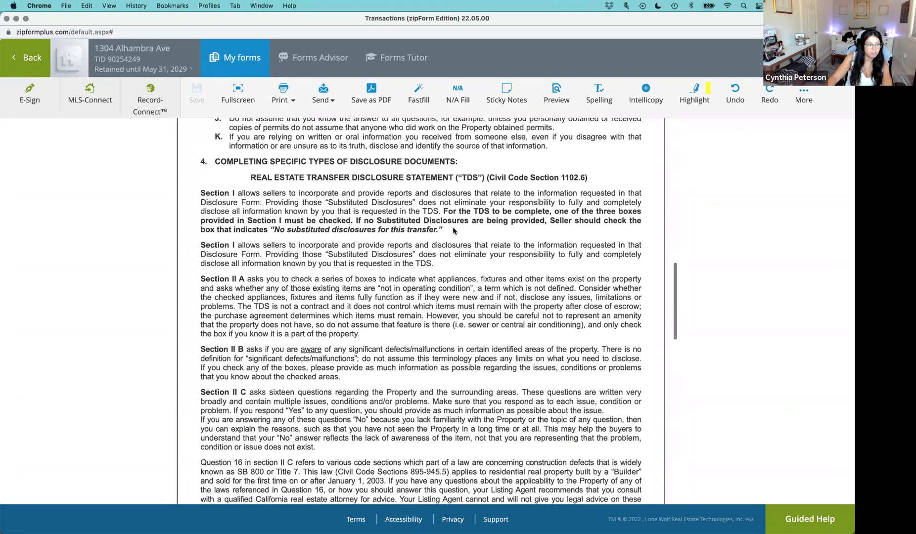
pyautogui.scroll(-4, 454, 227)
pyautogui.scroll(-12, 454, 227)
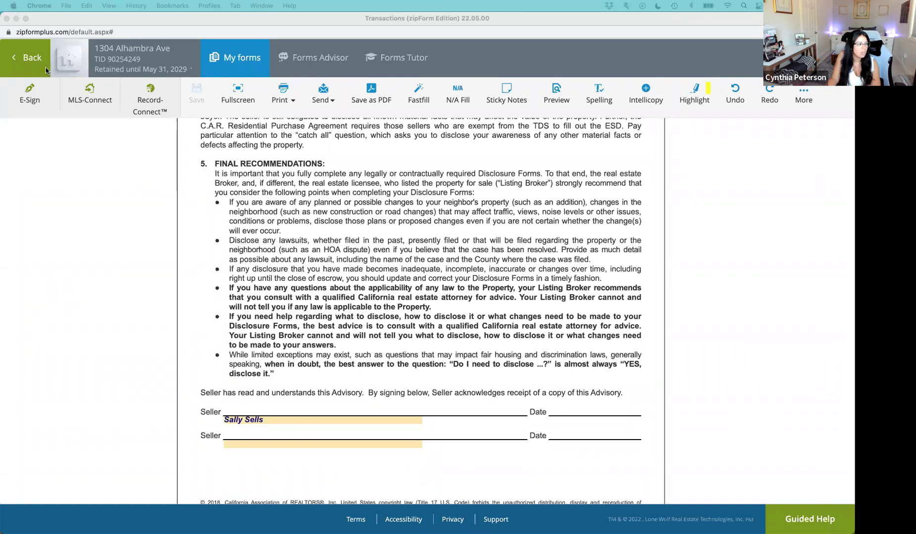
# Step: Switch to the listing's Disclosures page in Glide and start the request inviting sellers to fill out disclosure forms
pyautogui.hotkey('ctrl', 'Up')
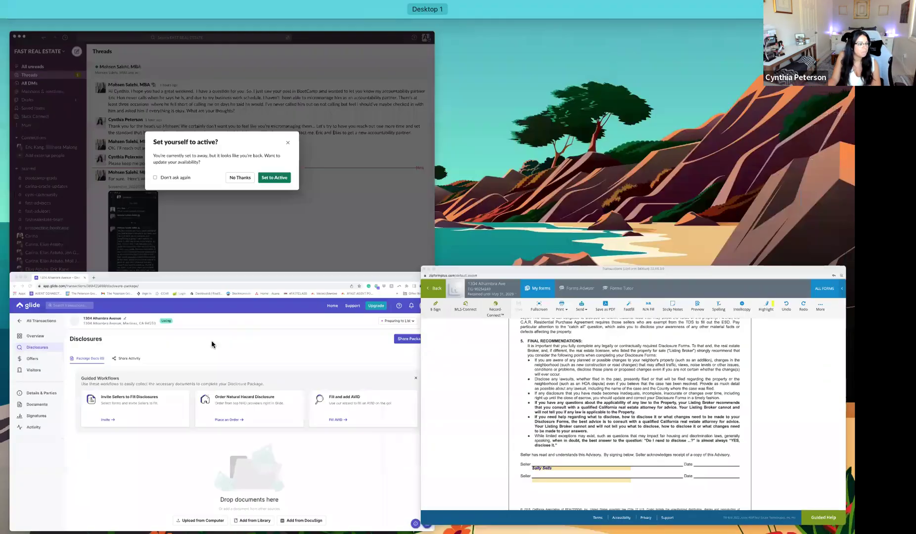
pyautogui.click(212, 345)
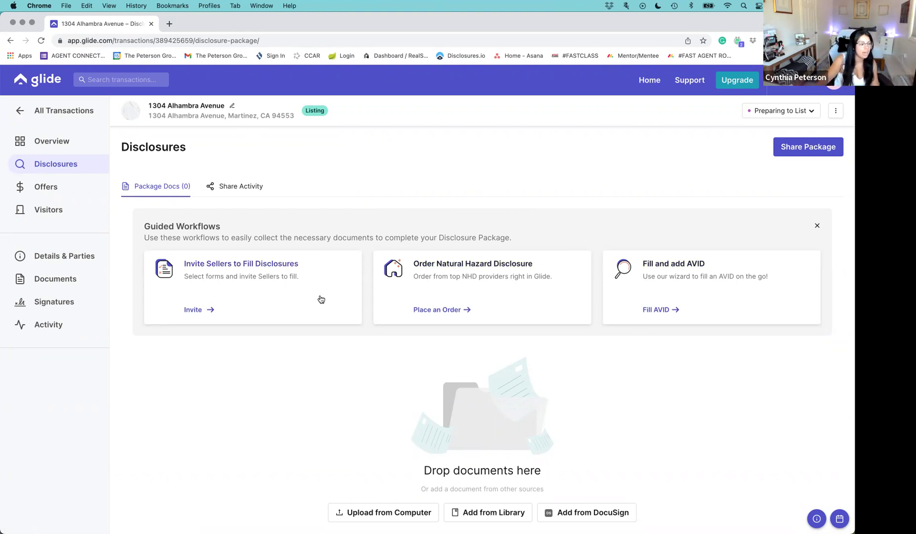
pyautogui.click(277, 280)
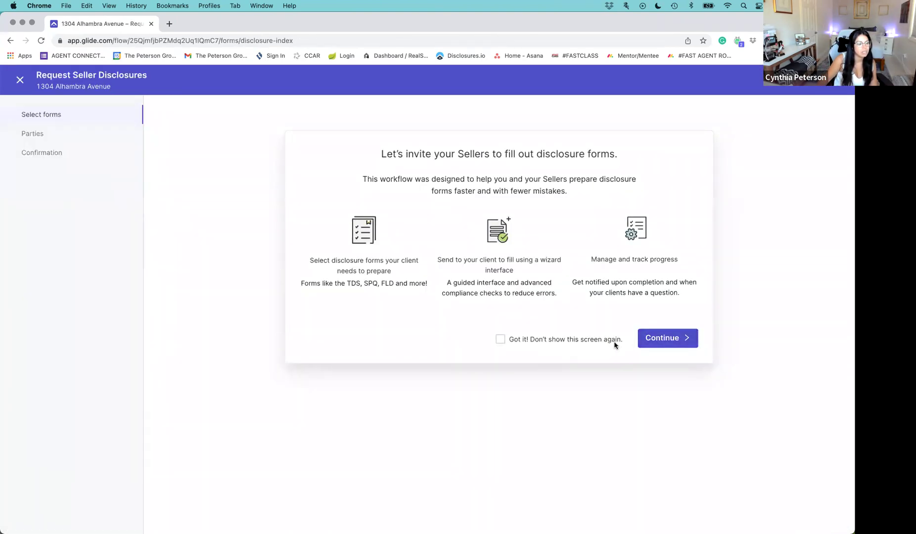
pyautogui.click(654, 341)
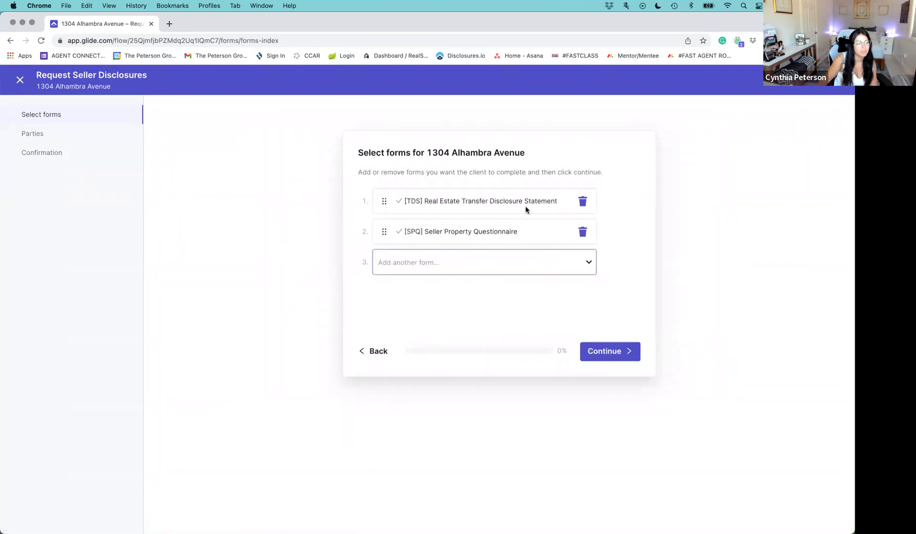
# Step: Look through the additional disclosure forms that can be added to the request alongside the TDS and SPQ
pyautogui.click(533, 252)
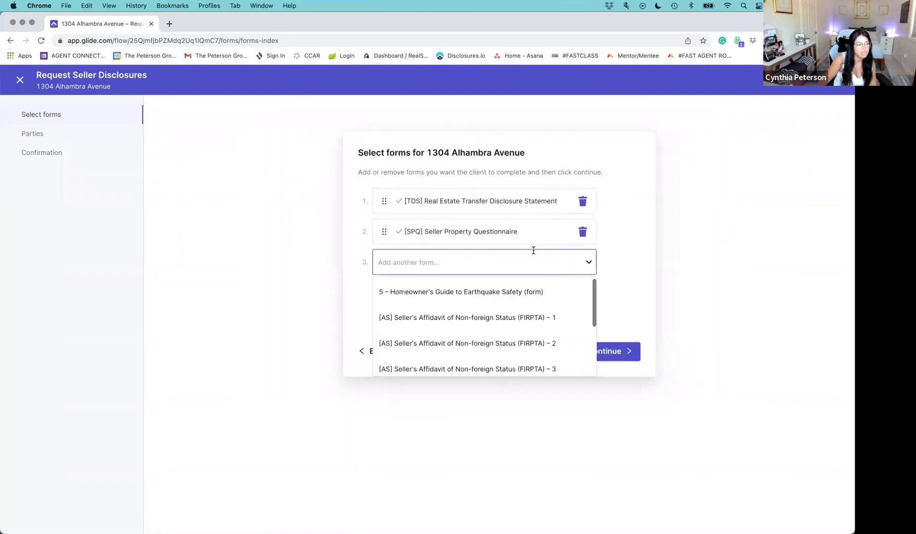
pyautogui.scroll(-2, 542, 315)
pyautogui.scroll(-5, 542, 315)
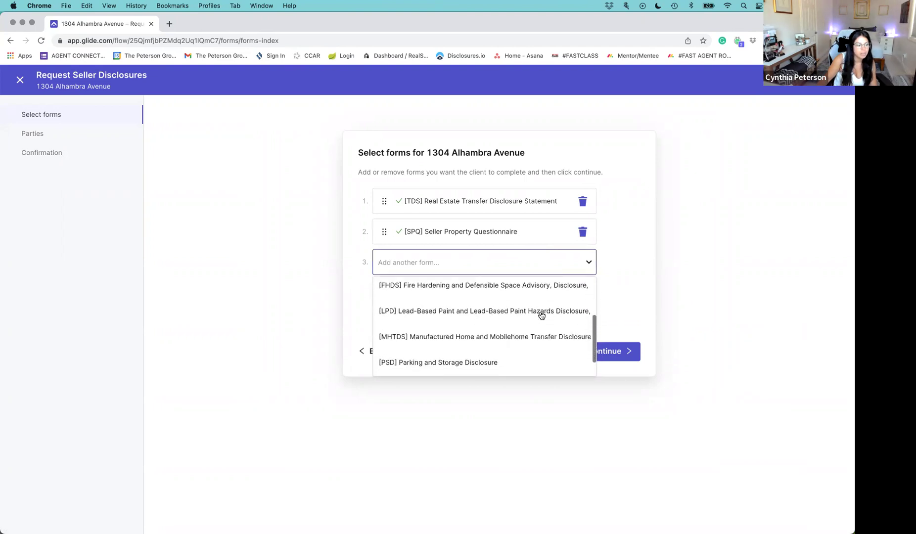
pyautogui.scroll(-1, 542, 315)
pyautogui.scroll(6, 542, 315)
pyautogui.scroll(1, 542, 315)
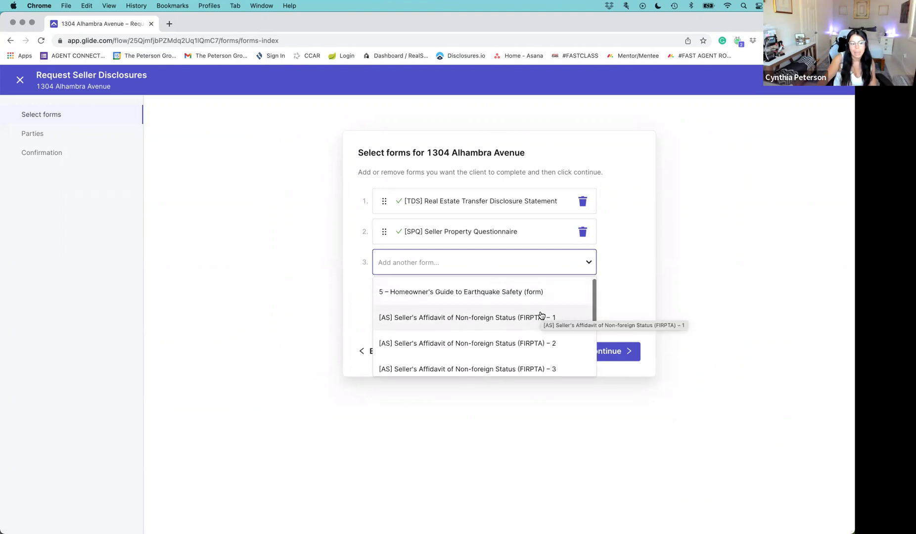
pyautogui.scroll(-2, 542, 315)
pyautogui.scroll(-4, 542, 316)
pyautogui.scroll(-3, 542, 315)
pyautogui.click(626, 323)
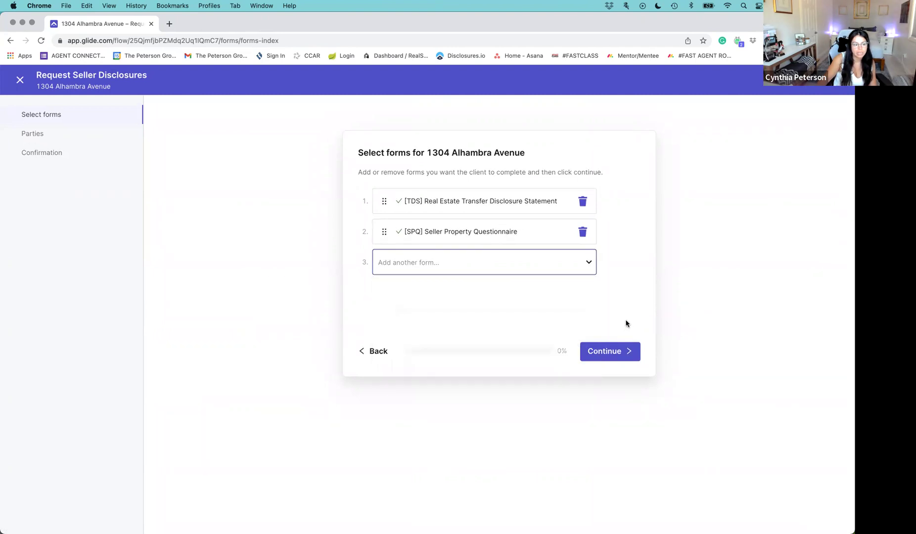
# Step: Proceed with the TDS and SPQ to review the property detail questions, try to continue without answers, and exit the request
pyautogui.click(616, 355)
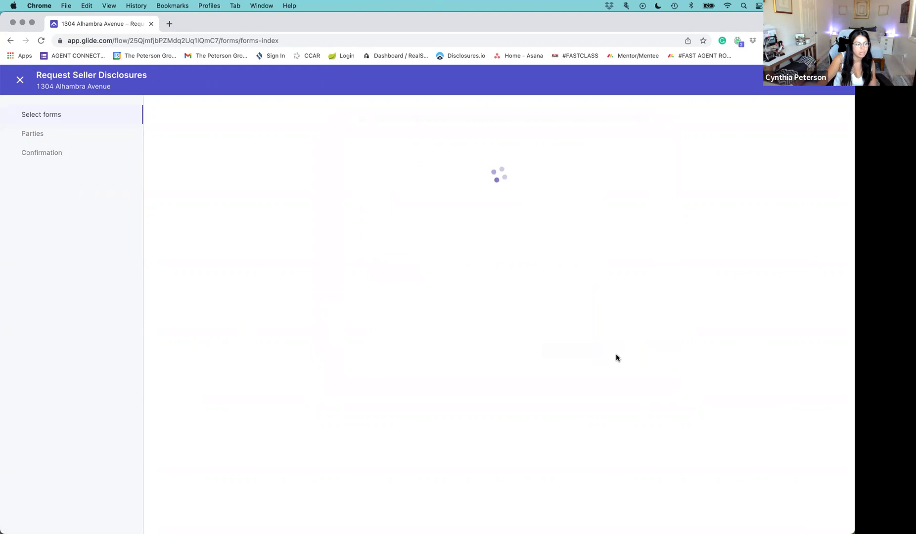
pyautogui.scroll(-3, 615, 354)
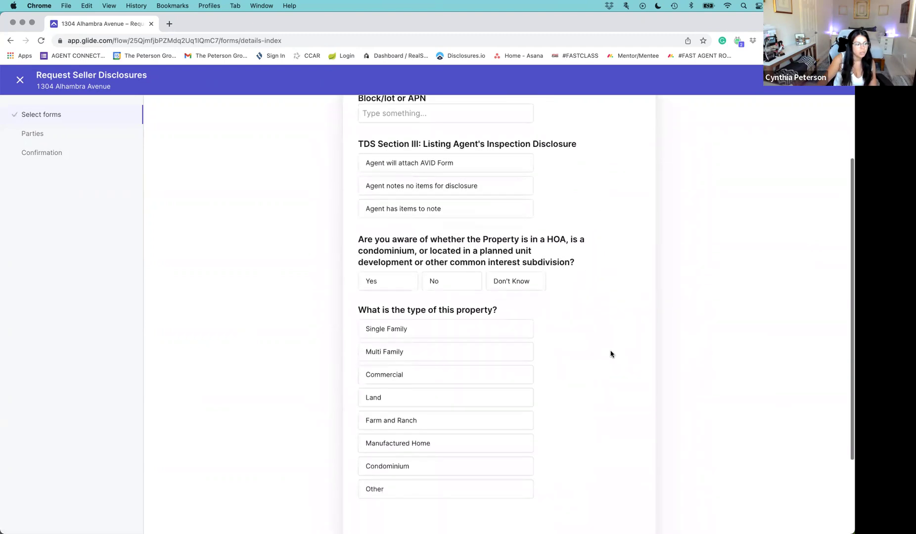
pyautogui.scroll(-3, 537, 250)
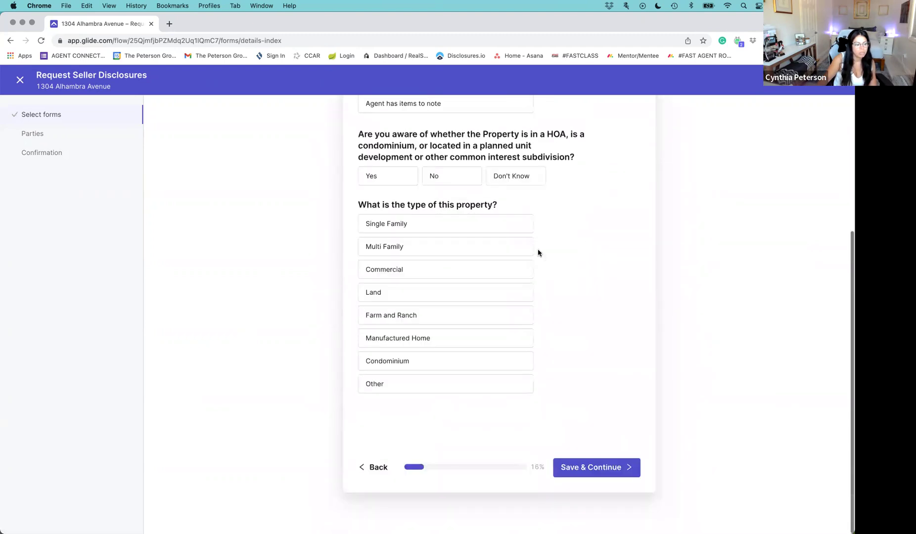
pyautogui.click(601, 466)
pyautogui.scroll(1, 511, 252)
pyautogui.scroll(2, 511, 252)
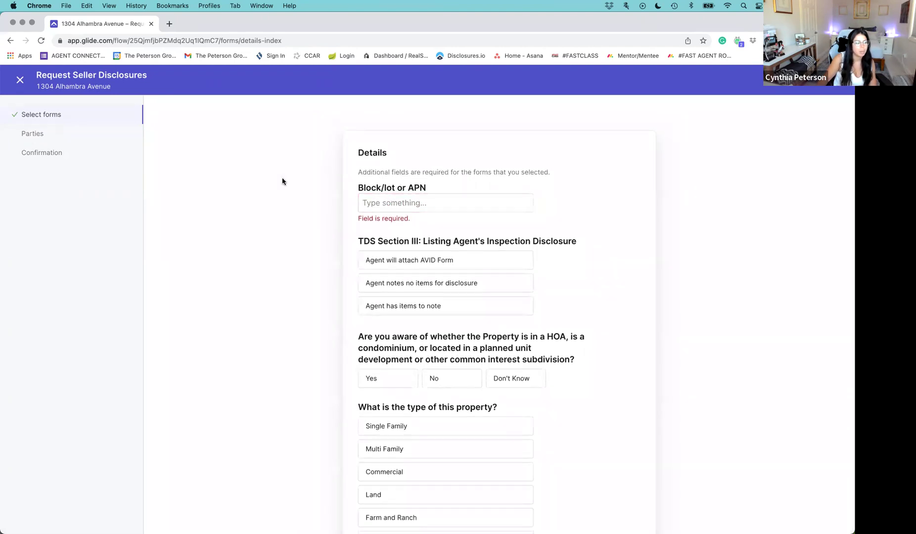
pyautogui.click(20, 84)
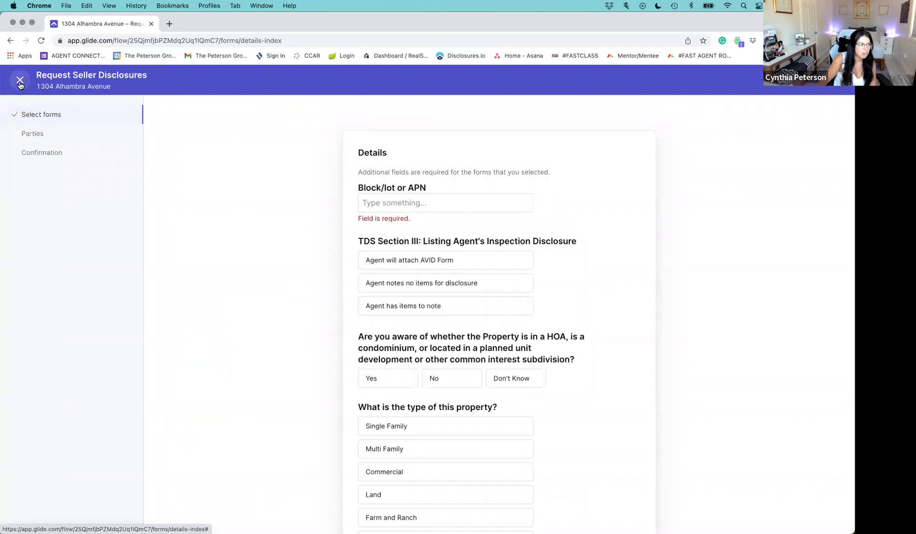